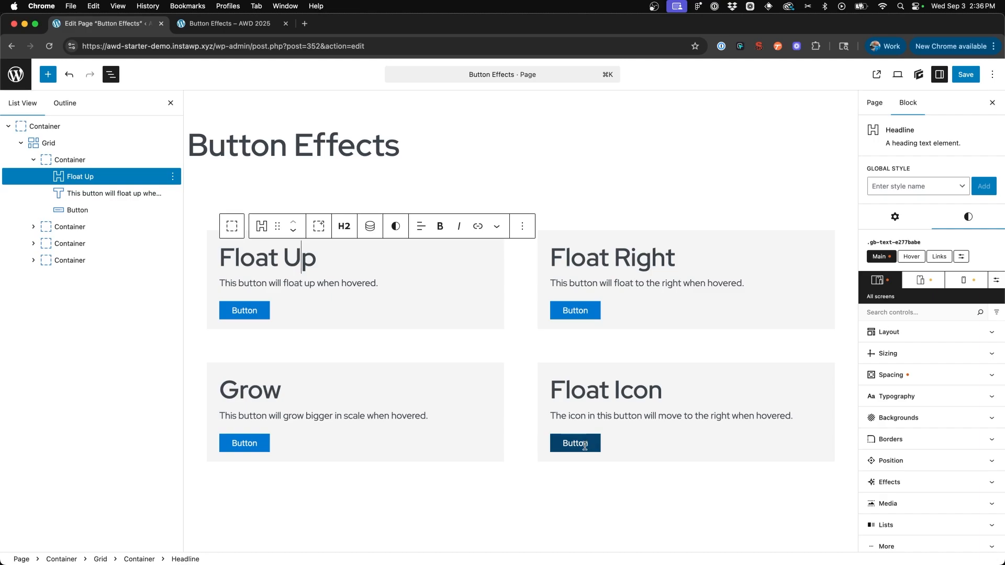
# - Examine the spacing, typography and background settings of the Float Up button's .btn-secondary global style
pyautogui.click(634, 390)
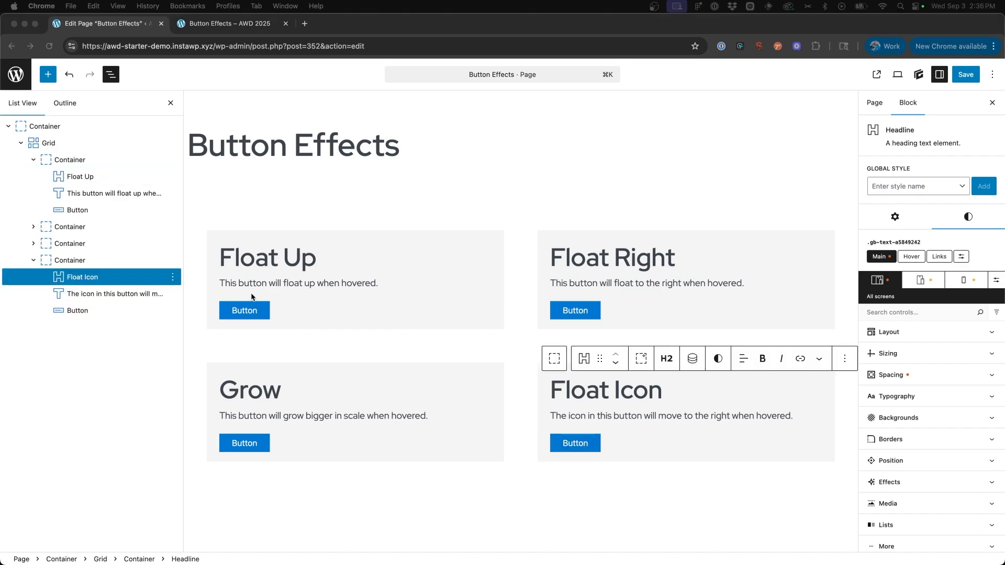
pyautogui.click(249, 309)
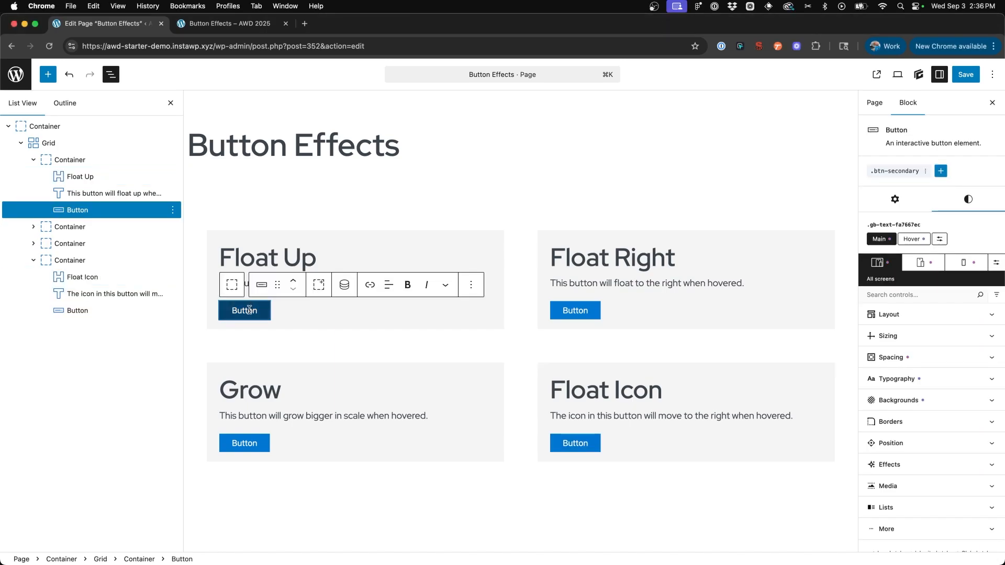
pyautogui.click(901, 173)
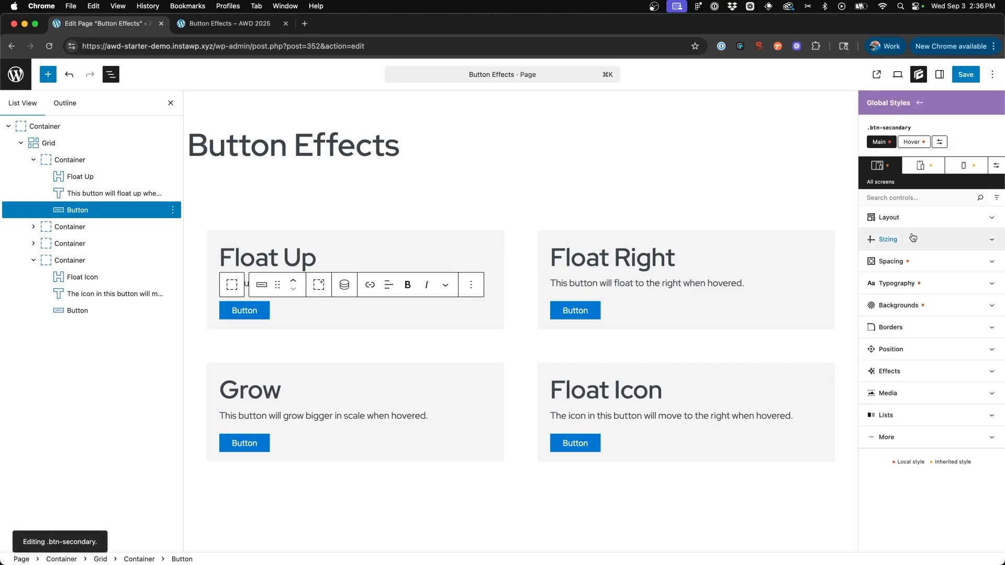
pyautogui.click(916, 261)
pyautogui.click(916, 263)
pyautogui.click(913, 283)
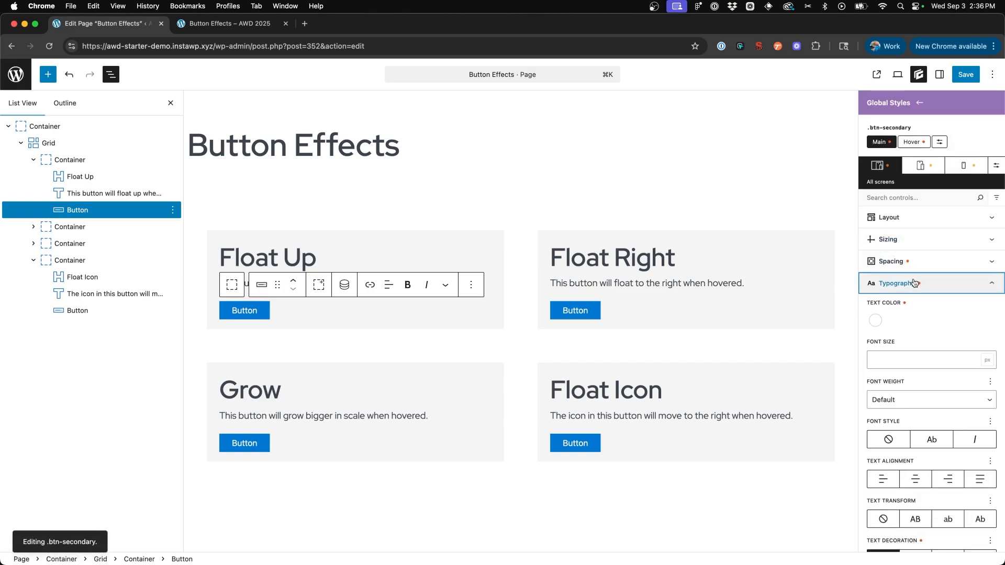
pyautogui.click(914, 283)
pyautogui.click(911, 306)
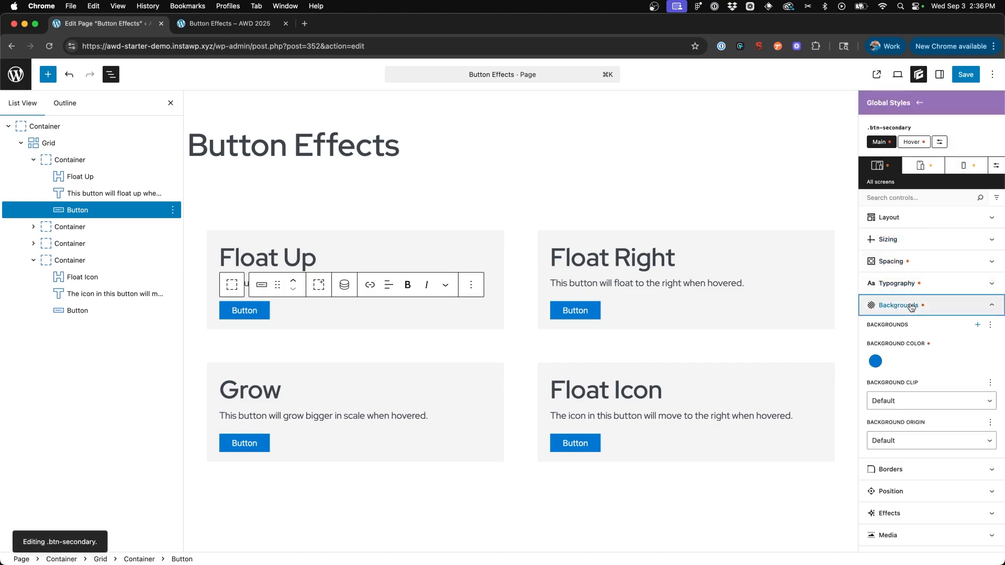
pyautogui.click(911, 307)
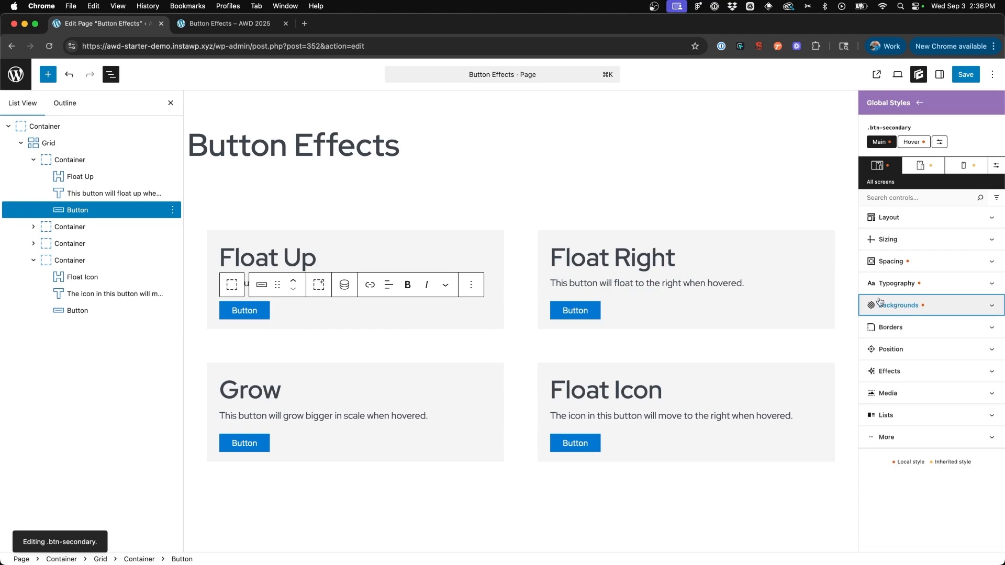
pyautogui.click(920, 102)
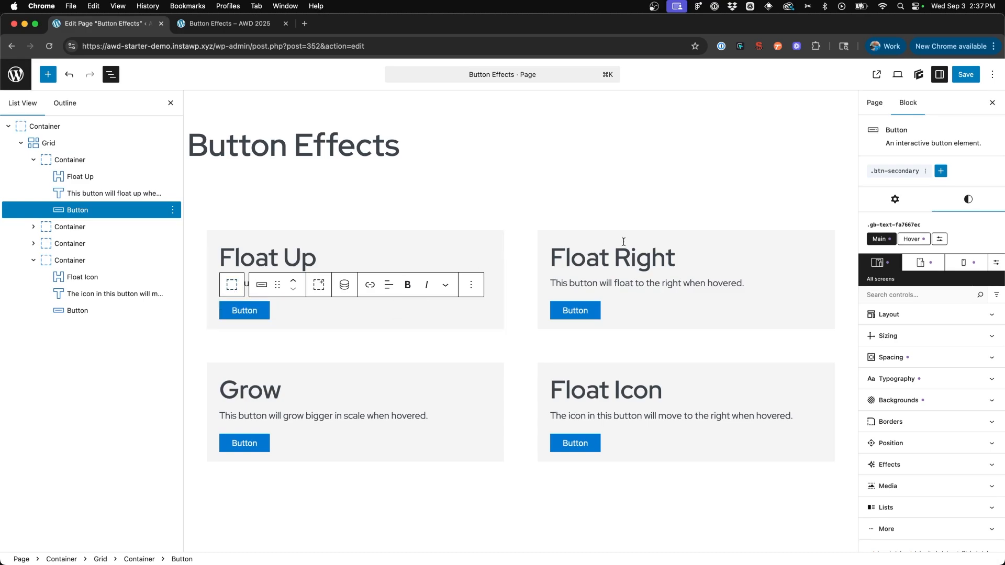
# - Create a global style named button-float-up on the Float Up button
pyautogui.click(942, 173)
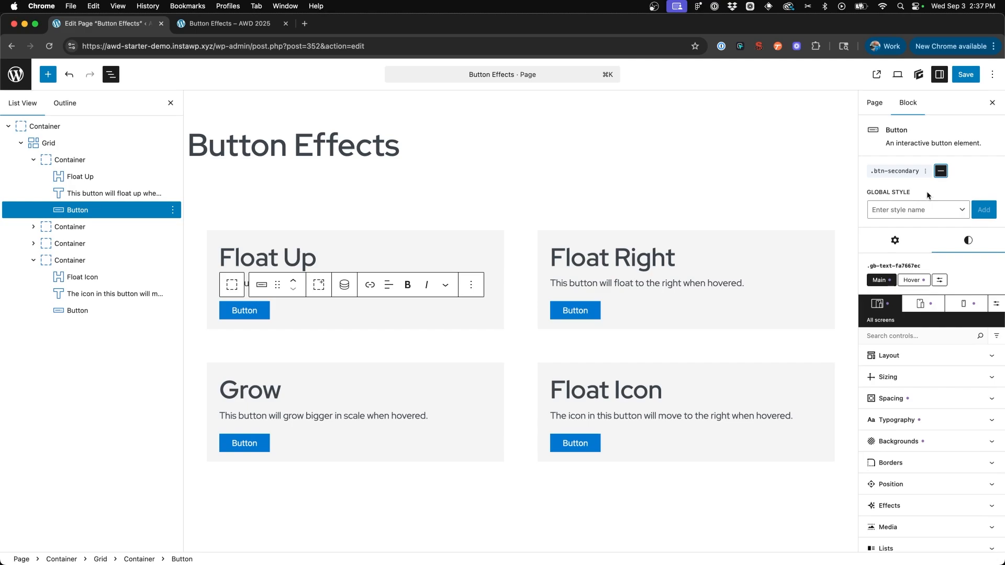
pyautogui.click(918, 210)
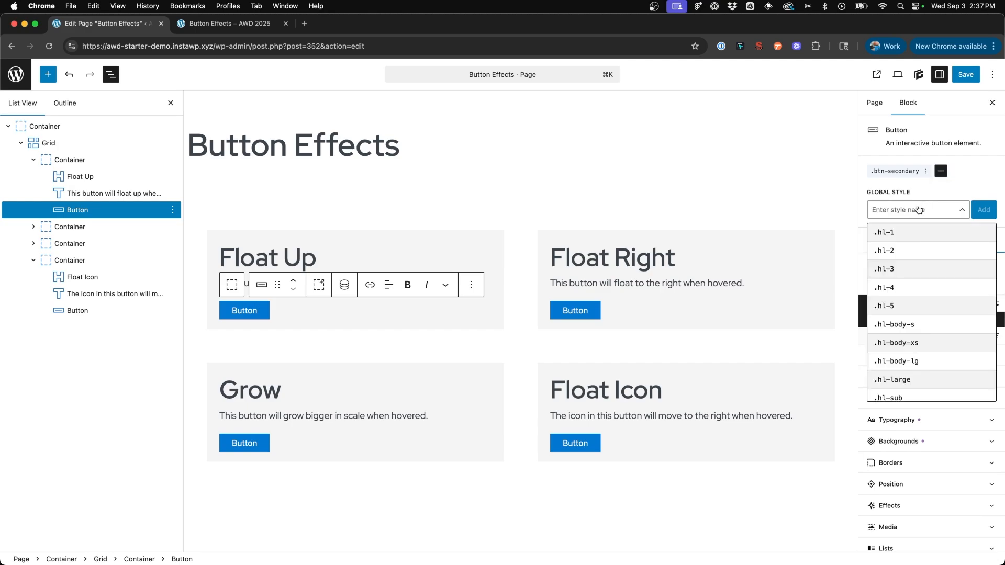
pyautogui.write('button-float-up')
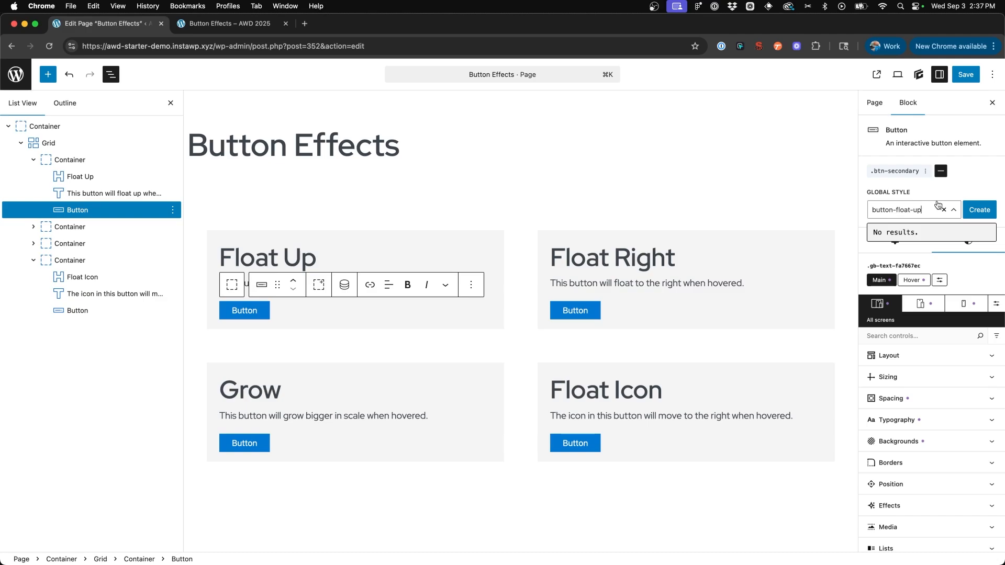
pyautogui.click(976, 210)
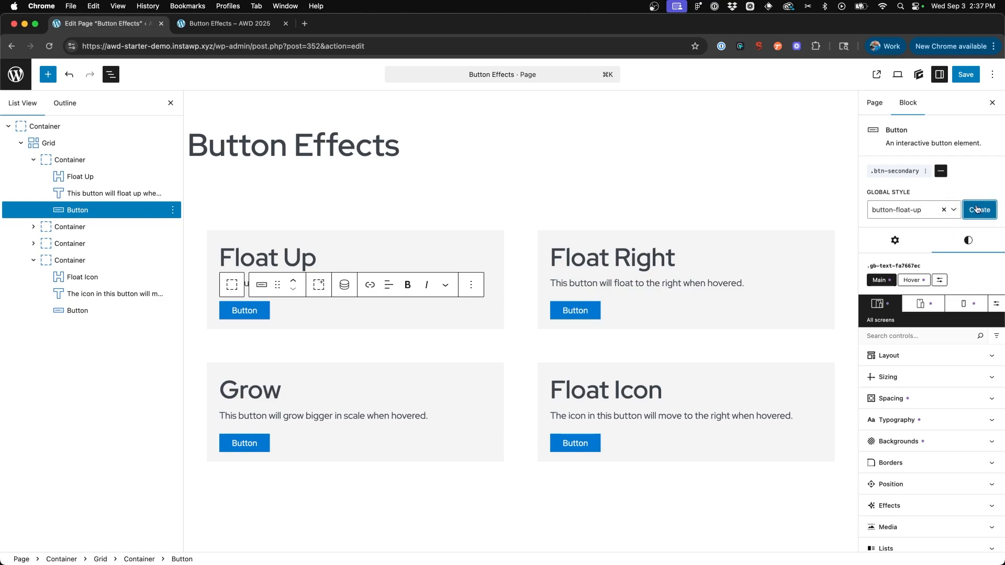
pyautogui.click(899, 261)
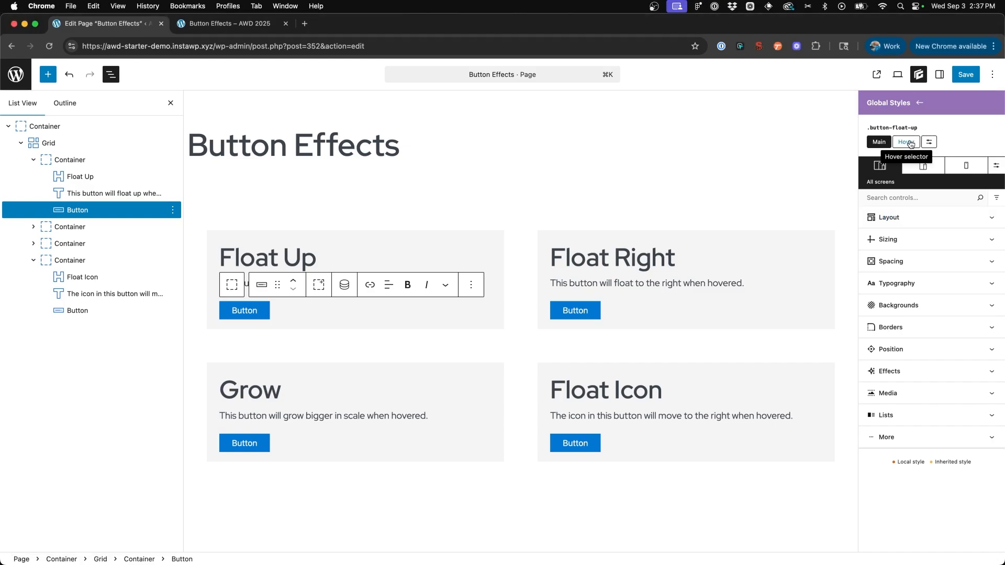
# - Add a Translate transform effect to the hover state of the .button-float-up style
pyautogui.click(929, 142)
pyautogui.click(917, 255)
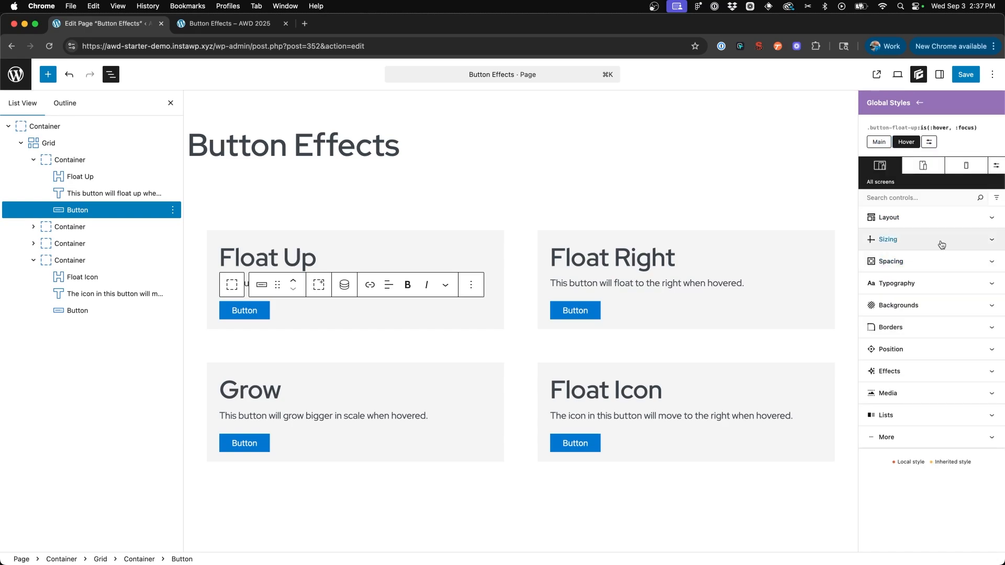
pyautogui.click(918, 372)
pyautogui.scroll(-3, 919, 379)
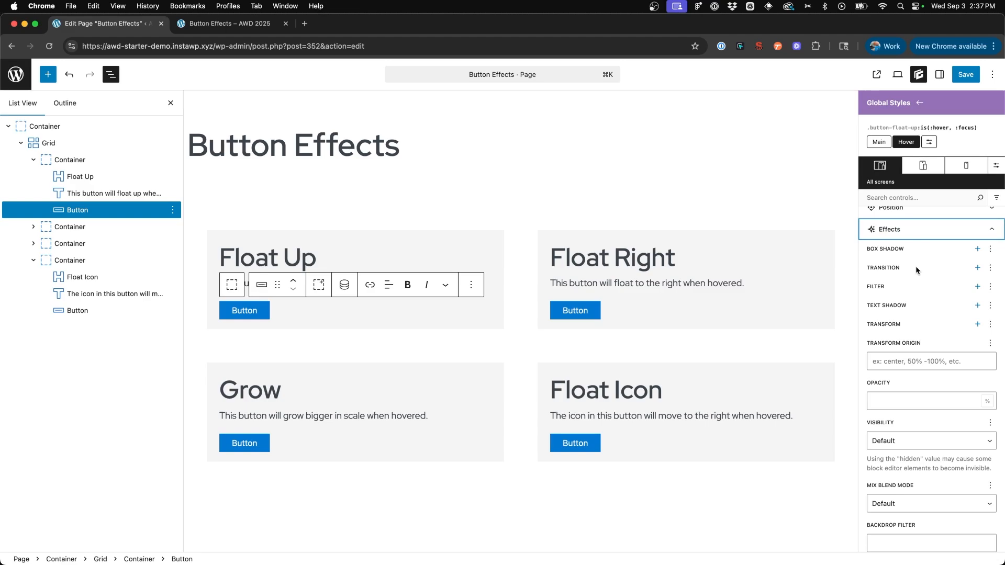
pyautogui.click(978, 325)
pyautogui.scroll(-2, 976, 326)
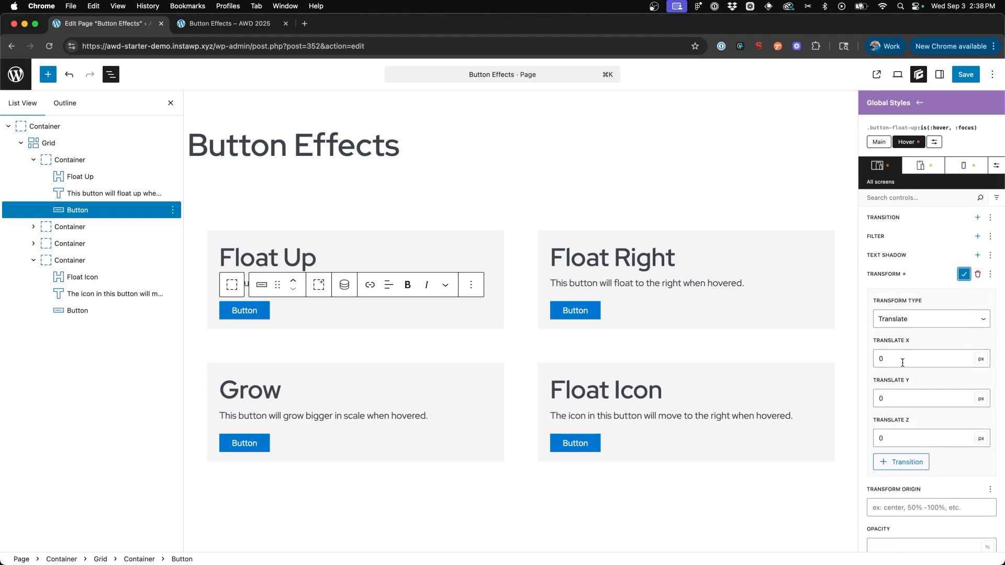
# - Set the hover transform's Translate Y to -5 px, review the available transform types, and apply the transform
pyautogui.click(899, 399)
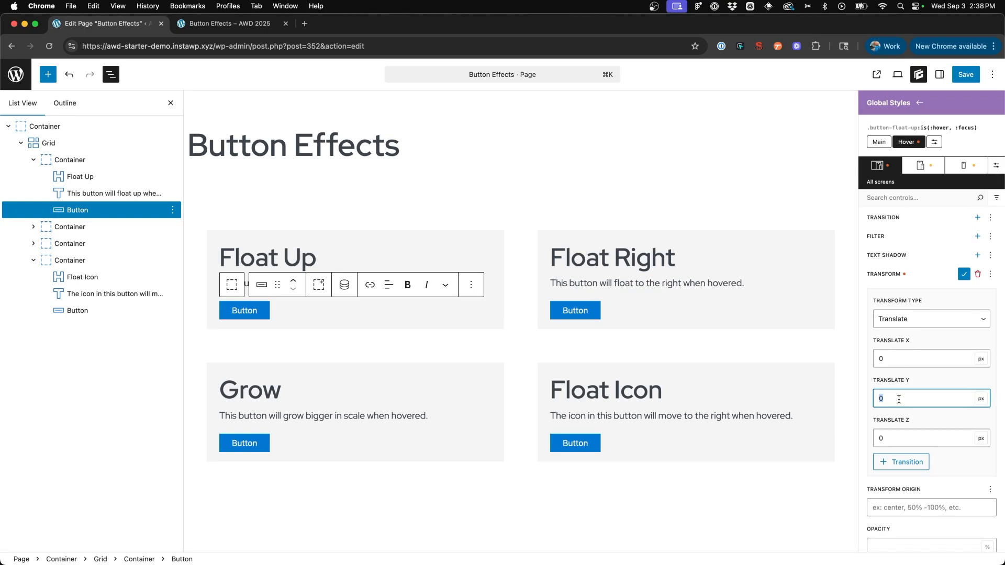
pyautogui.write('-5')
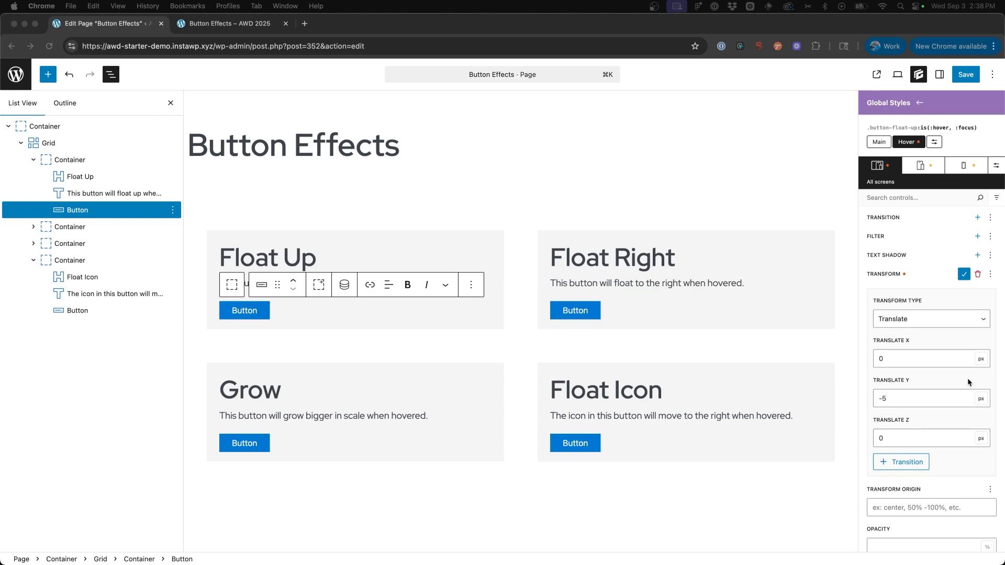
pyautogui.click(924, 401)
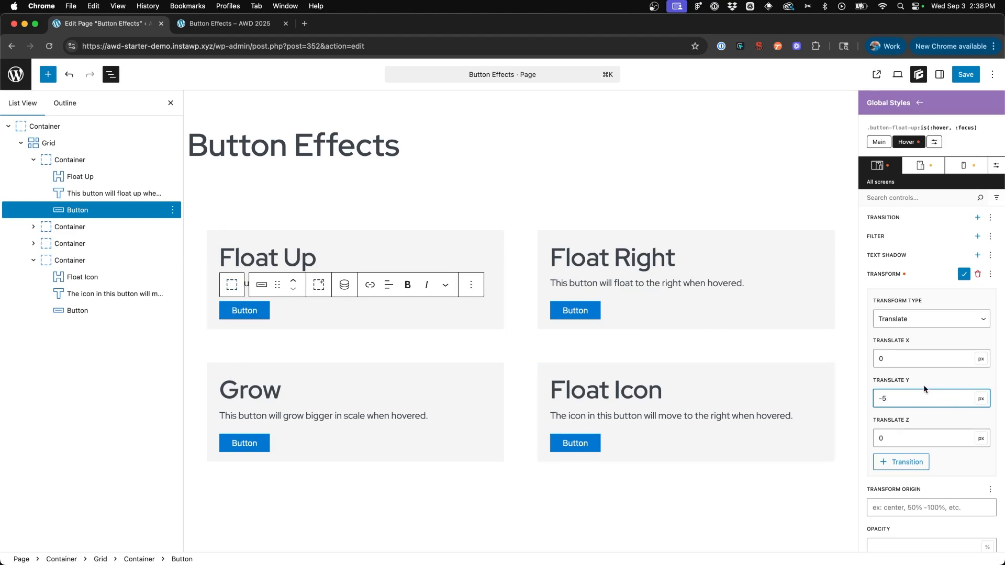
pyautogui.scroll(1, 914, 384)
pyautogui.click(920, 345)
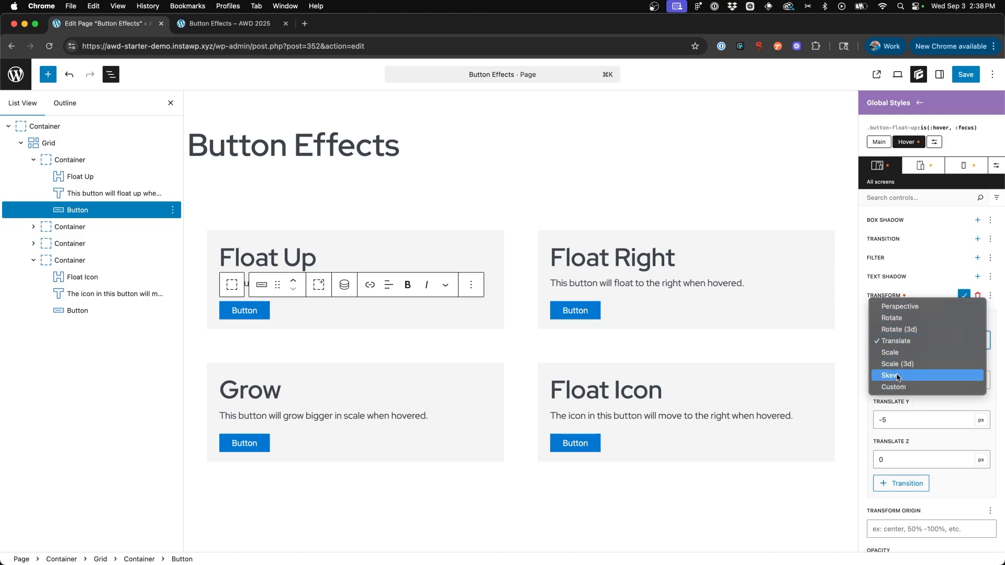
pyautogui.click(914, 290)
pyautogui.click(962, 296)
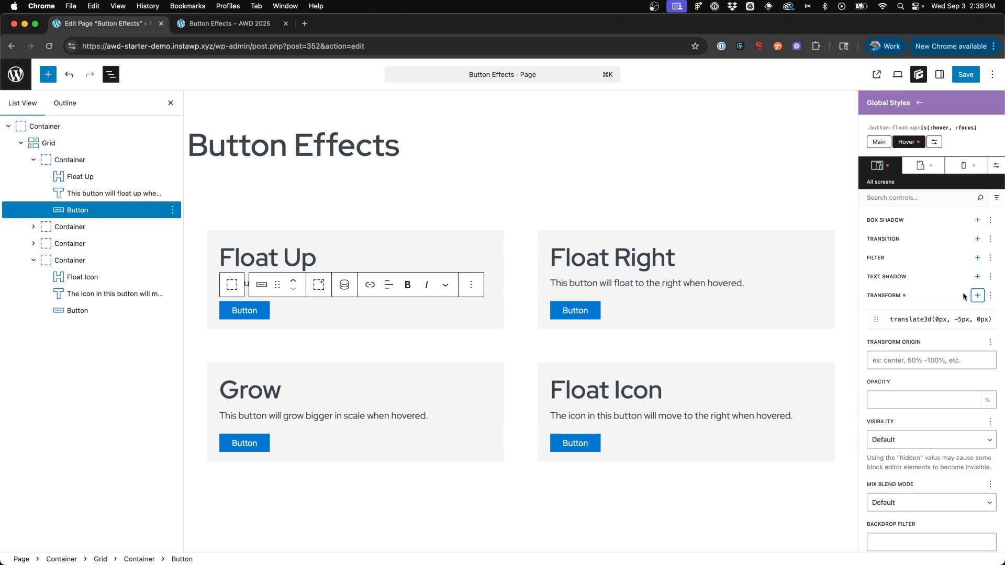
# - Add a transition to the main state of .button-float-up with a 0.35 s duration and Ease-in-out timing
pyautogui.scroll(5, 963, 292)
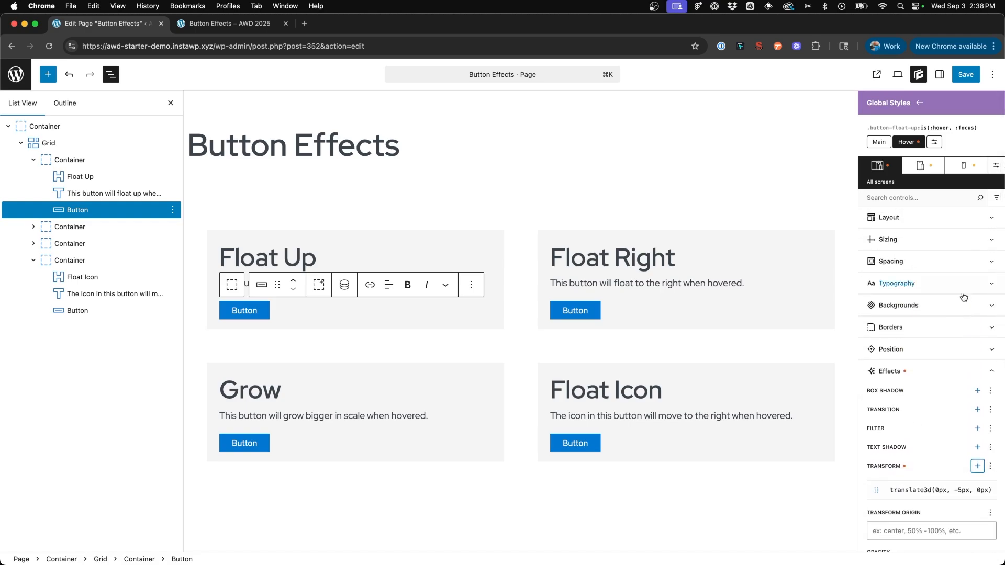
pyautogui.click(876, 146)
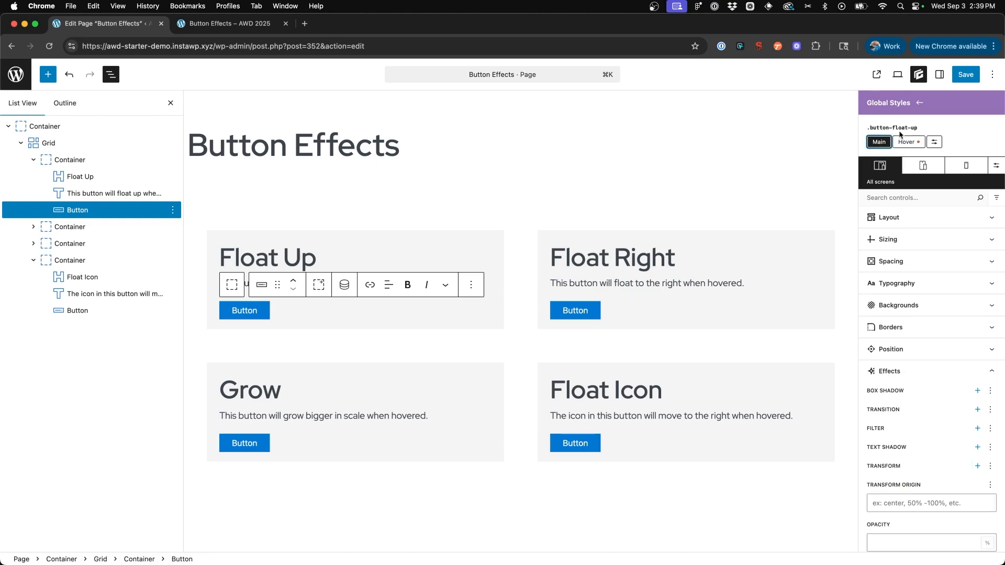
pyautogui.scroll(-3, 942, 335)
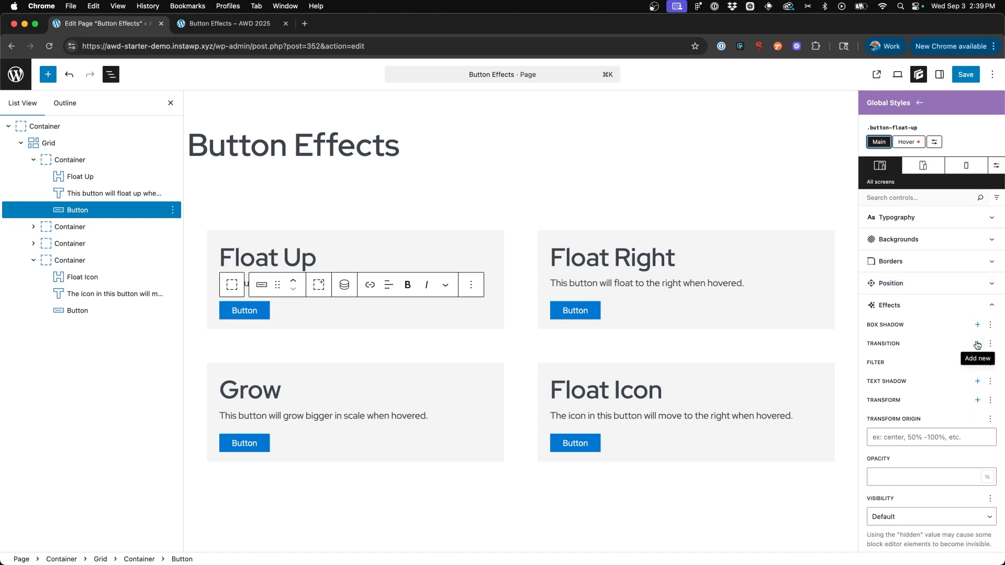
pyautogui.click(977, 345)
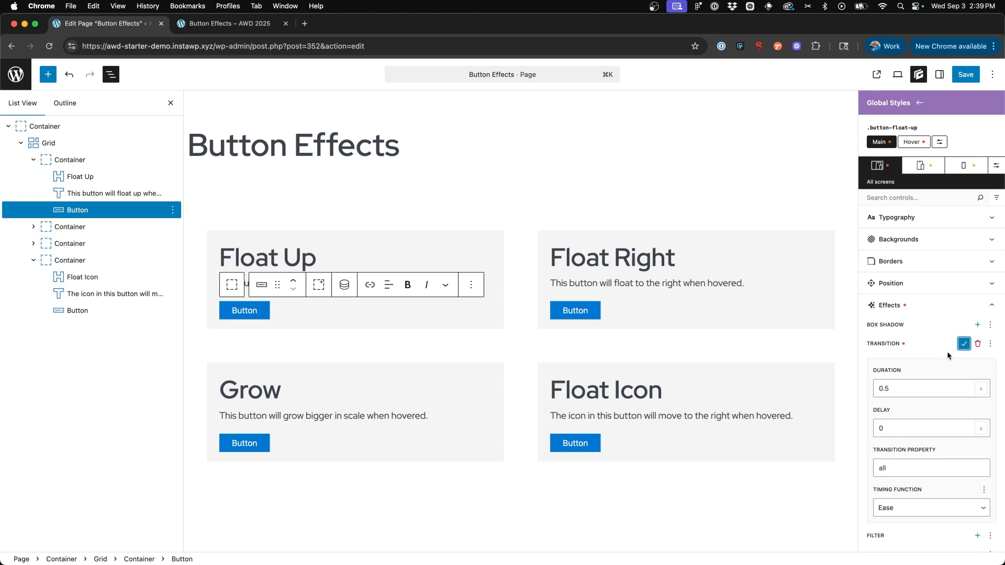
pyautogui.scroll(-2, 943, 350)
pyautogui.moveTo(886, 334); pyautogui.dragTo(915, 334)
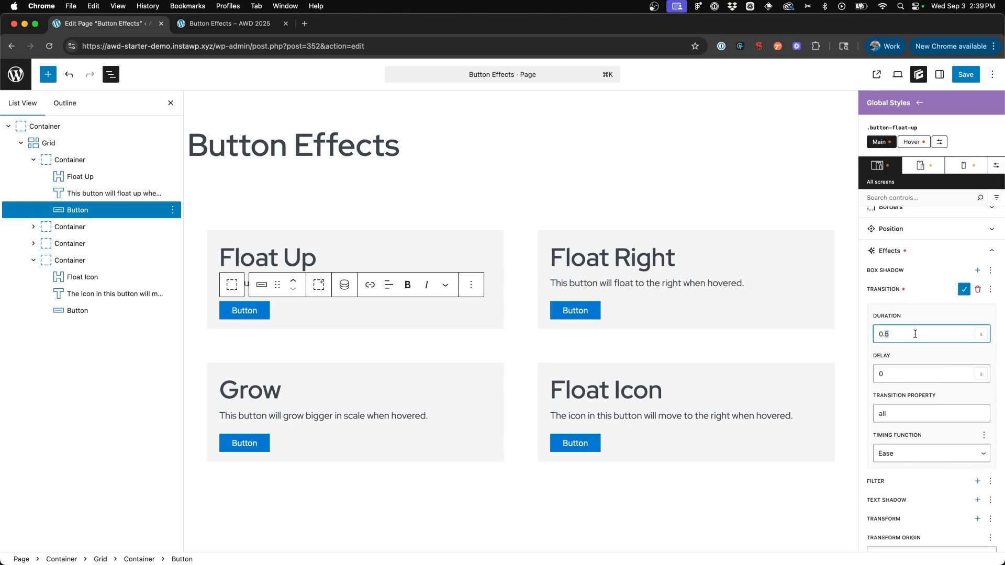
pyautogui.write('35')
pyautogui.click(901, 455)
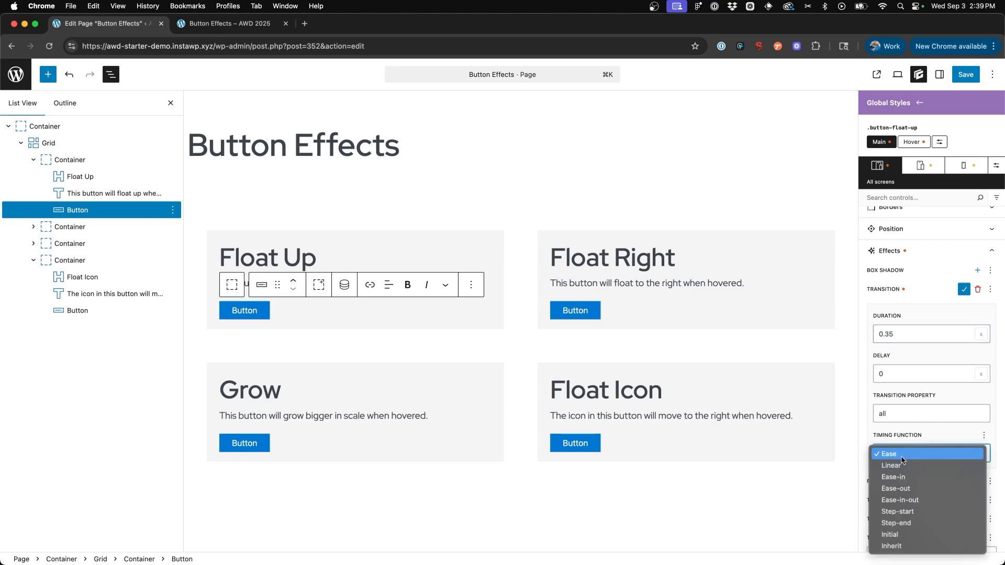
pyautogui.click(902, 497)
pyautogui.click(964, 289)
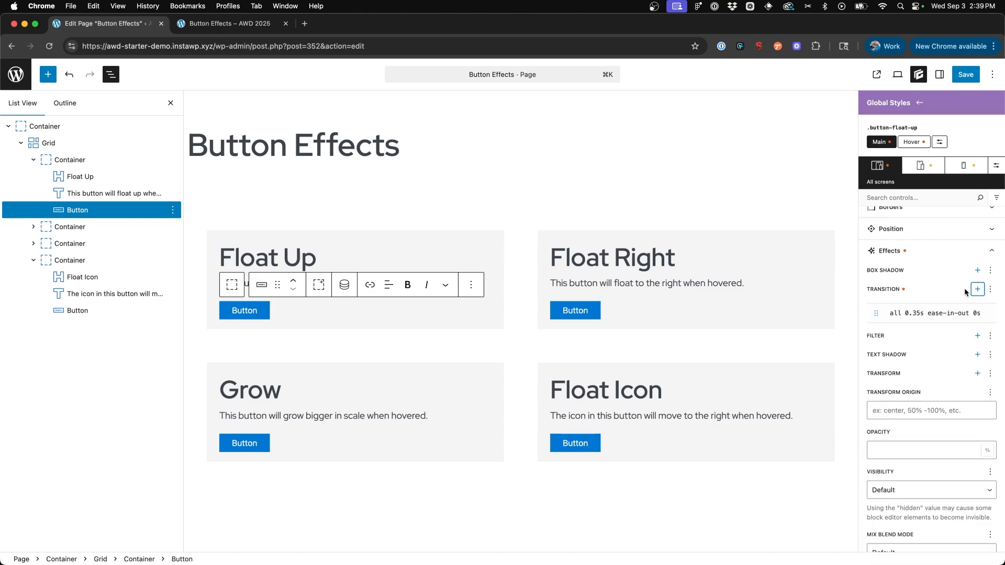
# - Save the Button Effects page with the .button-float-up global style and view the Float Up button on the front-end page
pyautogui.click(919, 103)
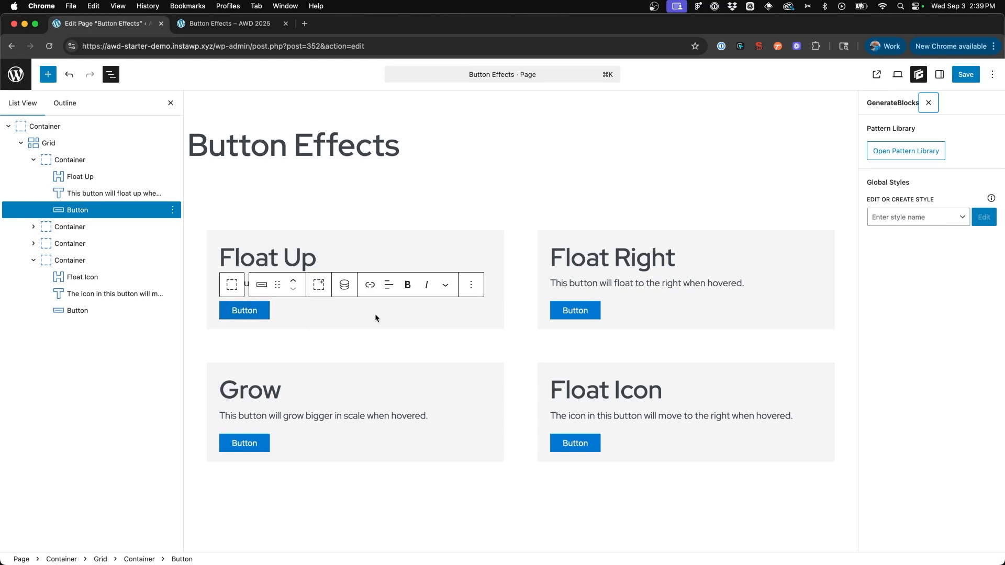
pyautogui.click(956, 76)
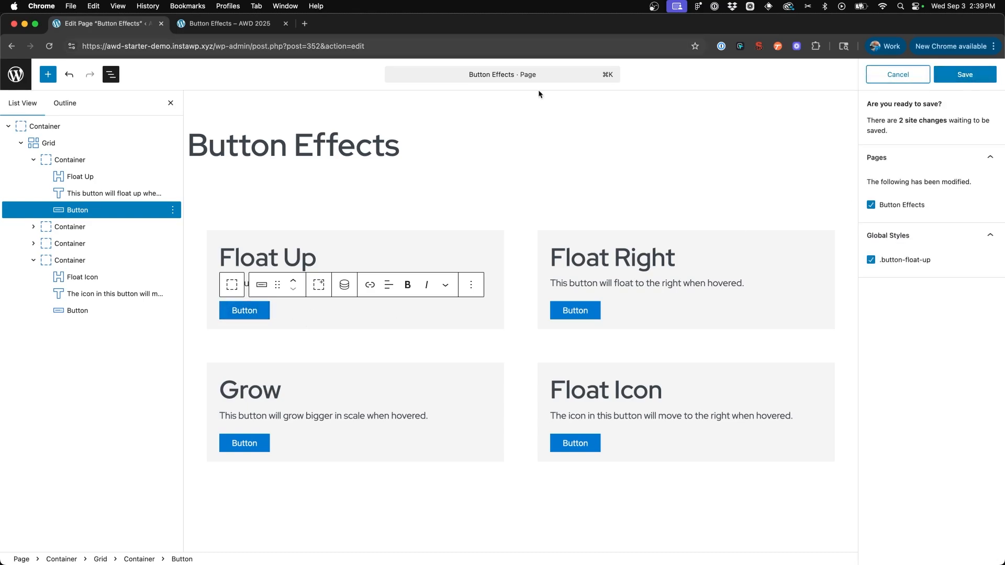
pyautogui.click(956, 77)
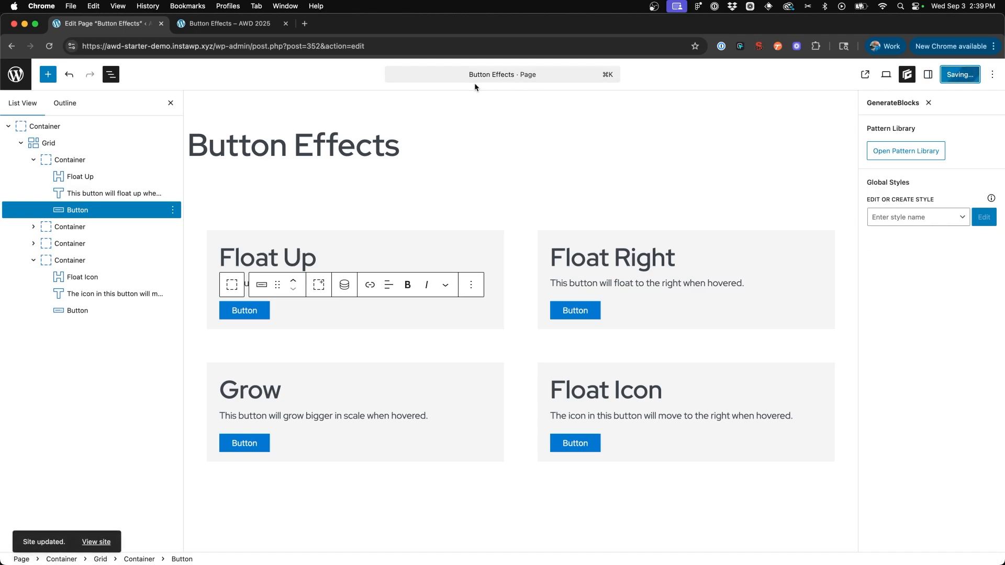
pyautogui.click(231, 23)
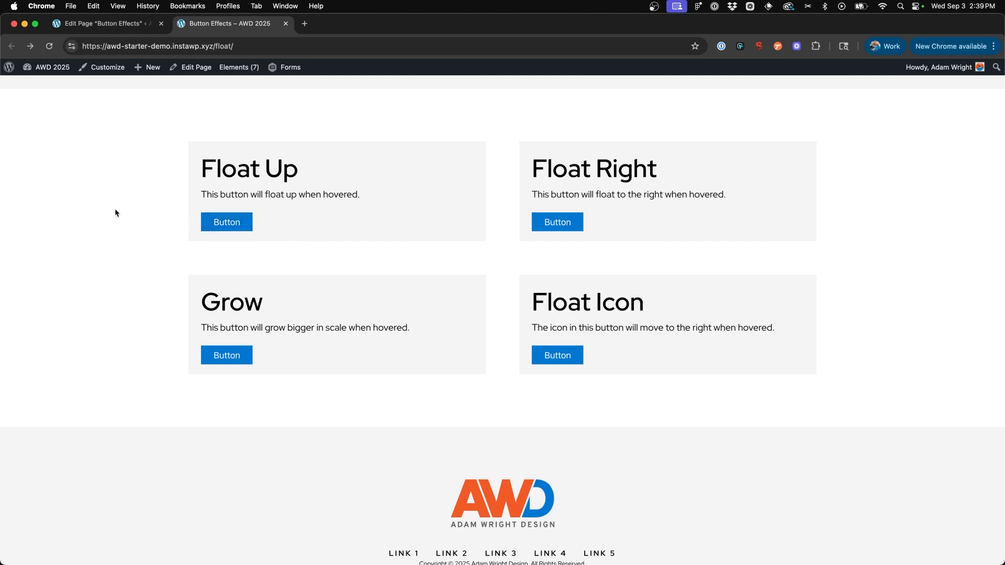
# - Return to the page editor and review the block settings and global styles of the Float Up button
pyautogui.click(120, 32)
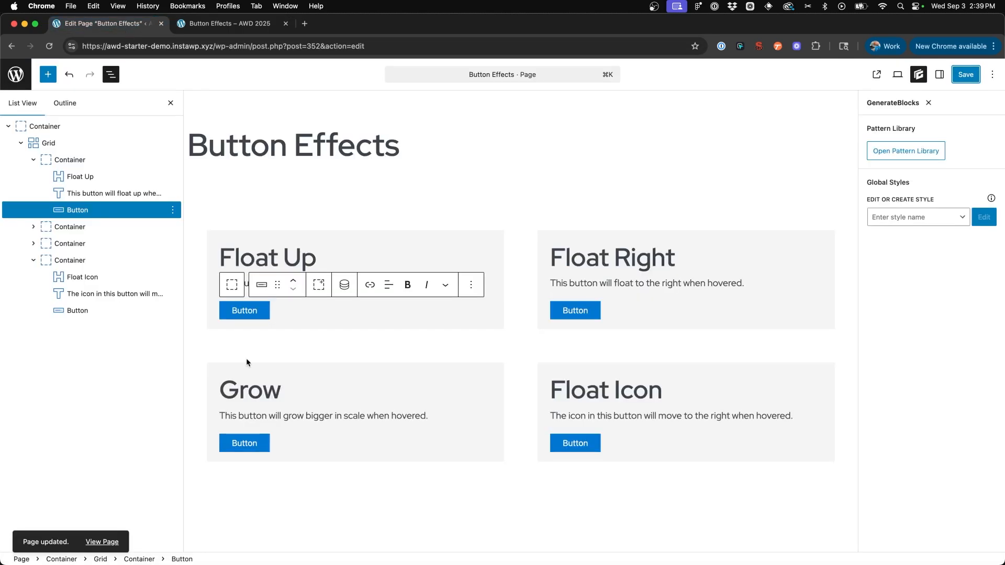
pyautogui.click(243, 311)
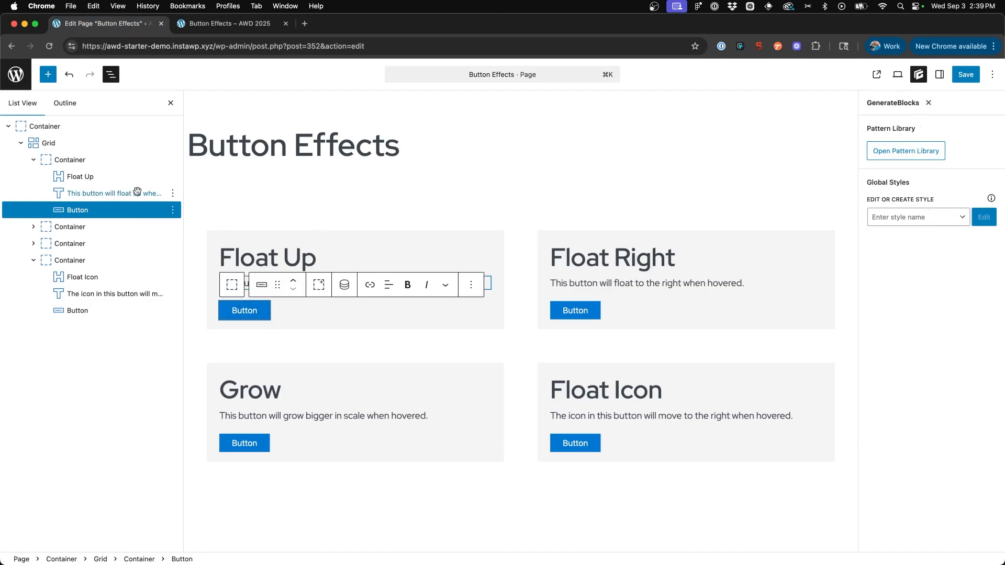
pyautogui.click(928, 102)
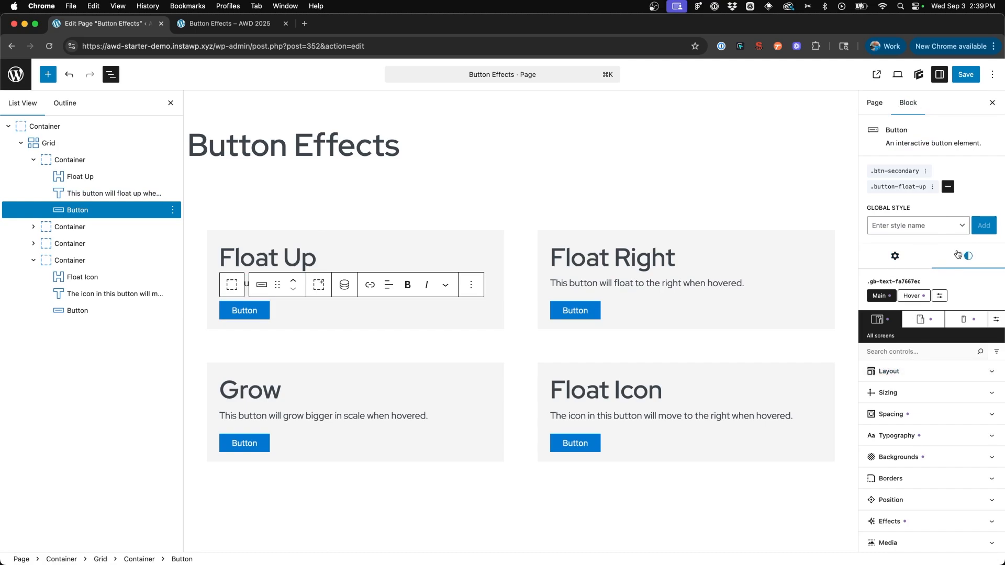
pyautogui.scroll(-1, 957, 255)
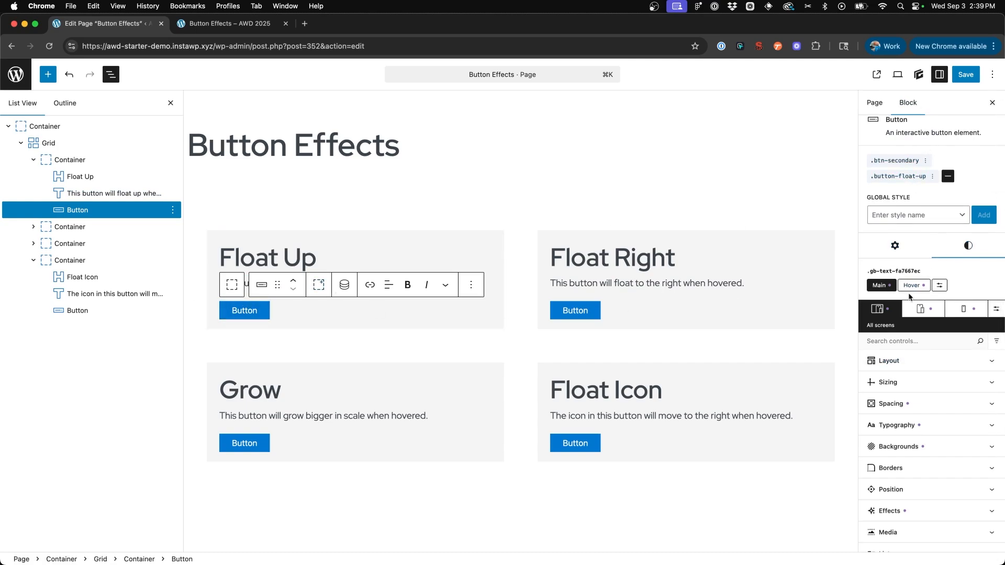
# - Set the Float Up button's layout display to Inline Block in its main state
pyautogui.scroll(-3, 910, 298)
pyautogui.click(906, 324)
pyautogui.scroll(-3, 906, 327)
pyautogui.click(908, 316)
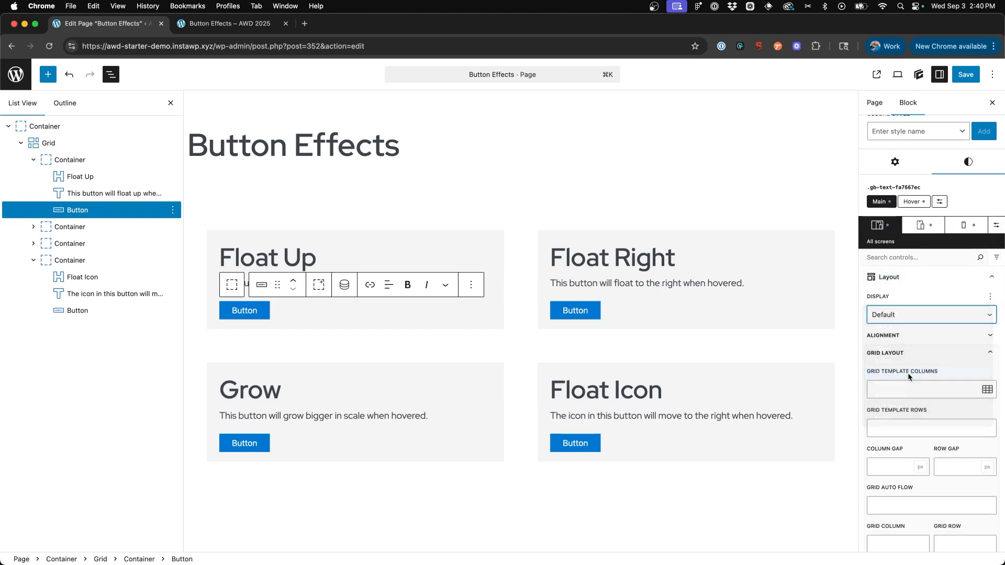
pyautogui.click(909, 373)
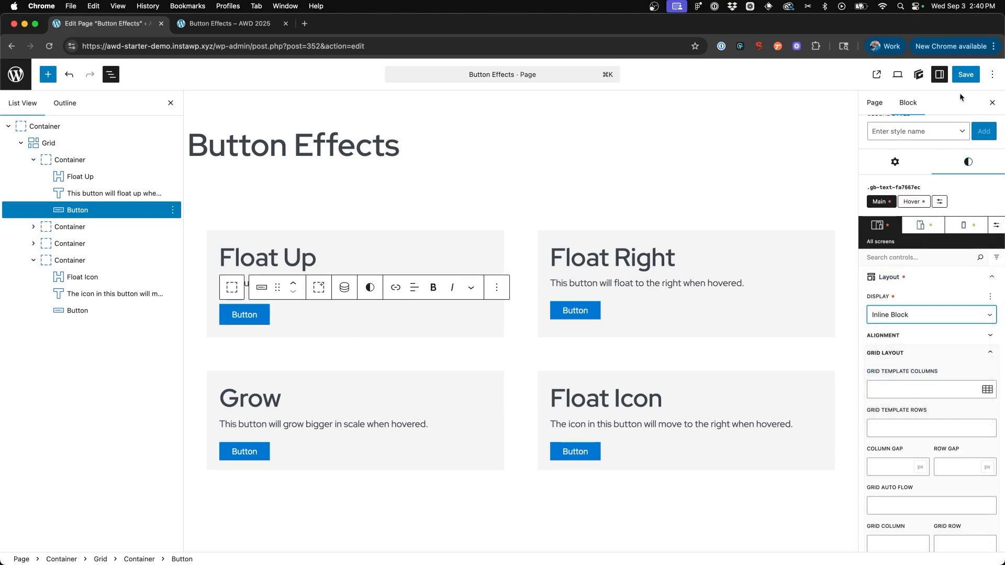
# - Save the page and reload the front-end Button Effects page to test the Float Up button with Inline Block display
pyautogui.click(965, 75)
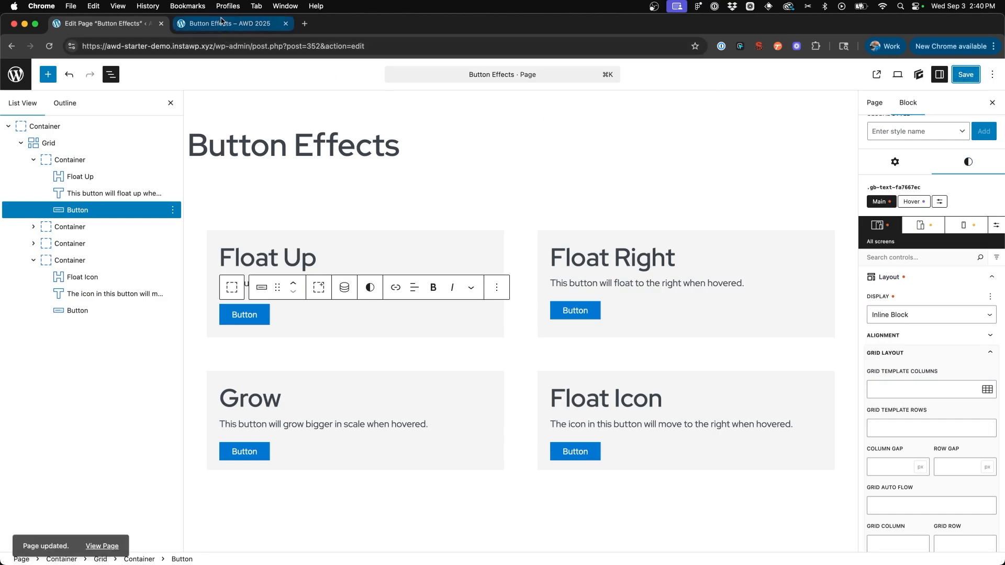
pyautogui.click(230, 23)
pyautogui.click(48, 47)
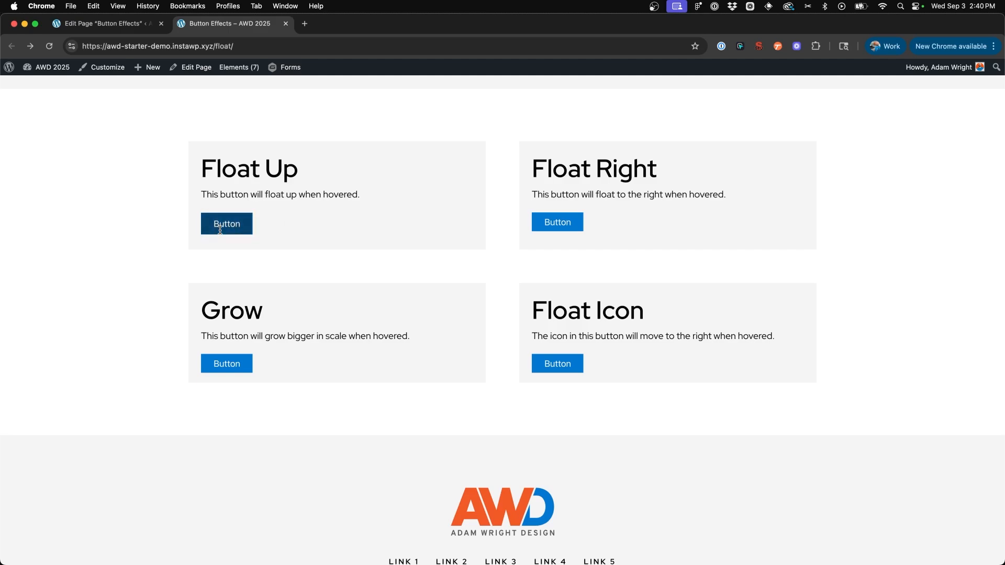
# - Return to the page editor and reset the Float Up button's display to Default
pyautogui.hotkey('ctrl', 'shift', 'Tab')
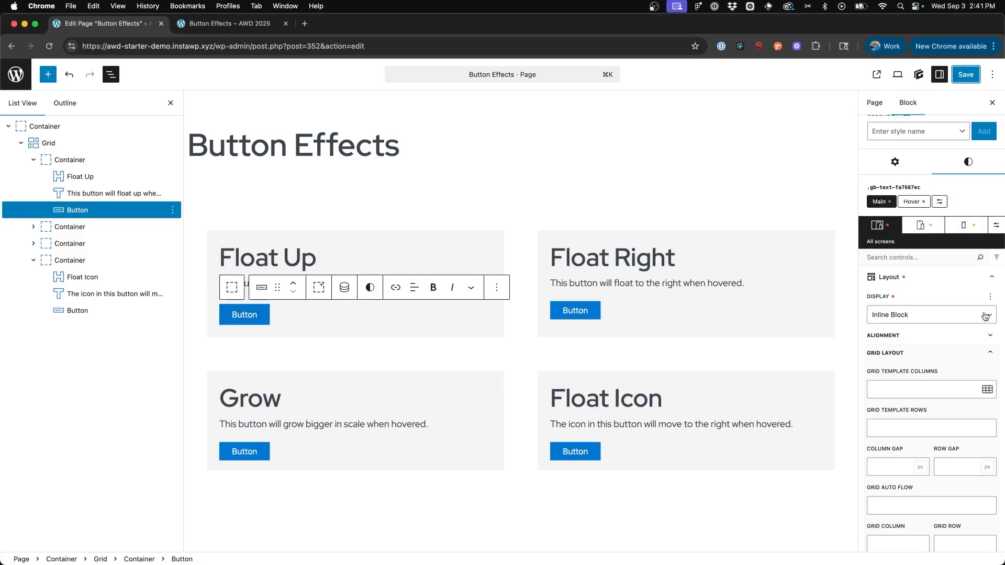
pyautogui.click(959, 319)
pyautogui.click(898, 260)
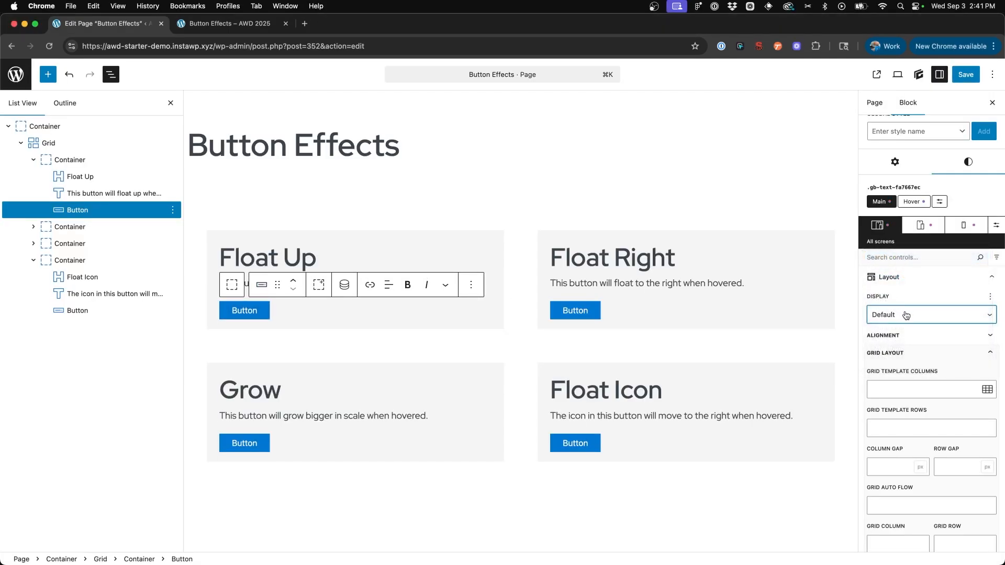
# - Set the layout display of the container around the Float Up card to Flex
pyautogui.click(70, 160)
pyautogui.click(900, 306)
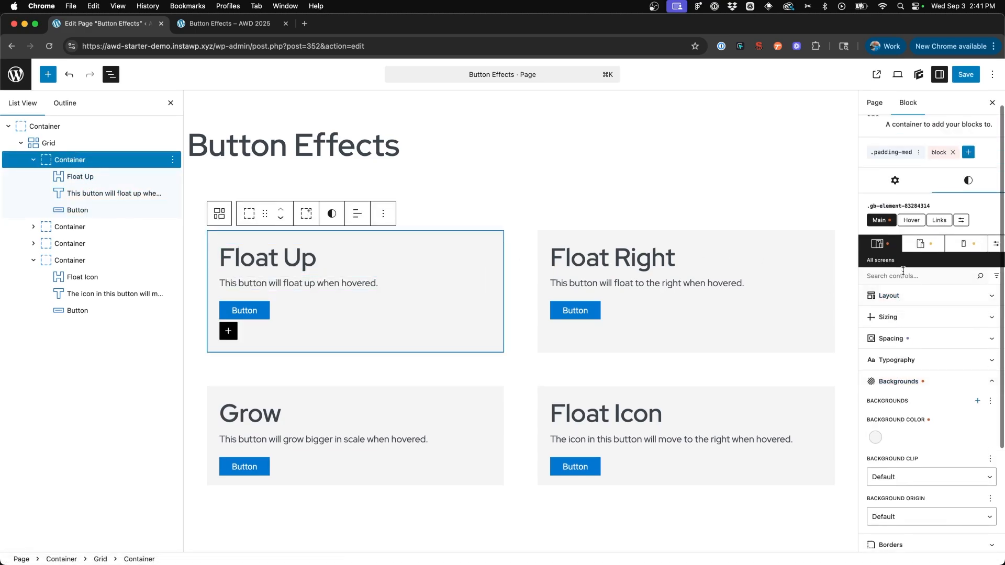
pyautogui.click(902, 295)
pyautogui.click(898, 337)
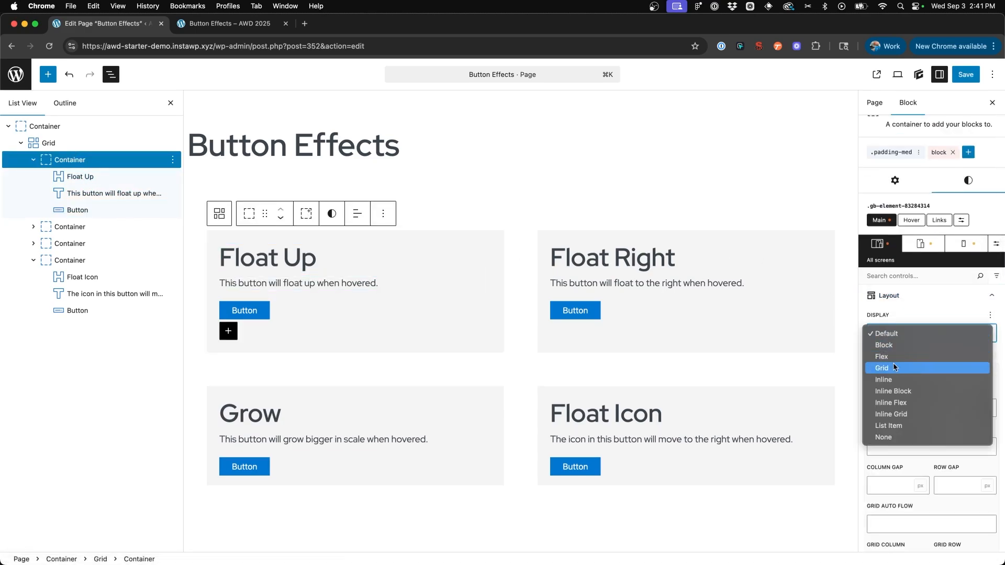
pyautogui.click(896, 360)
# - Set the Float Up container's flex direction to Column and align its items to the start
pyautogui.scroll(-1, 895, 363)
pyautogui.click(910, 361)
pyautogui.click(918, 380)
pyautogui.click(920, 382)
pyautogui.click(968, 413)
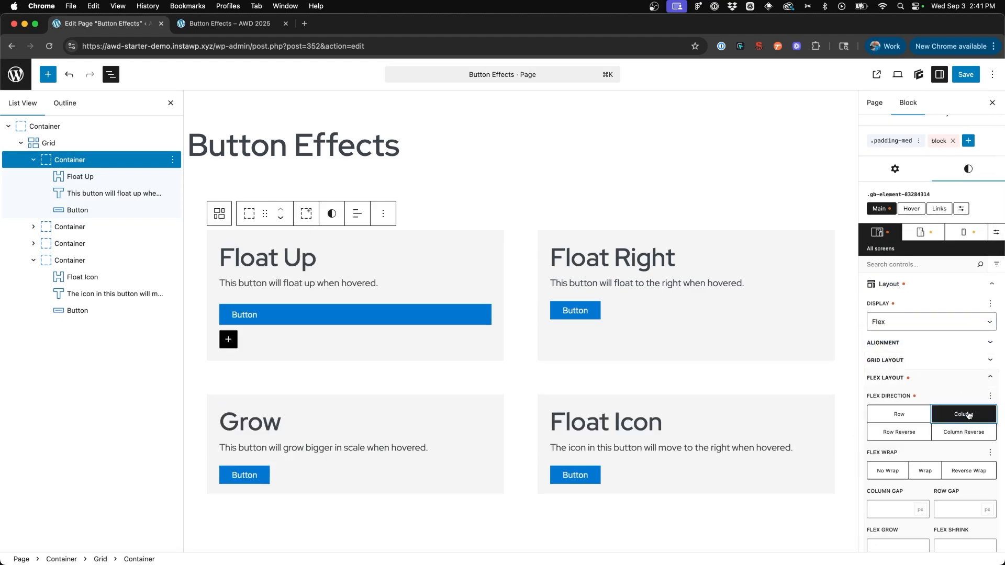
pyautogui.click(902, 343)
pyautogui.click(879, 378)
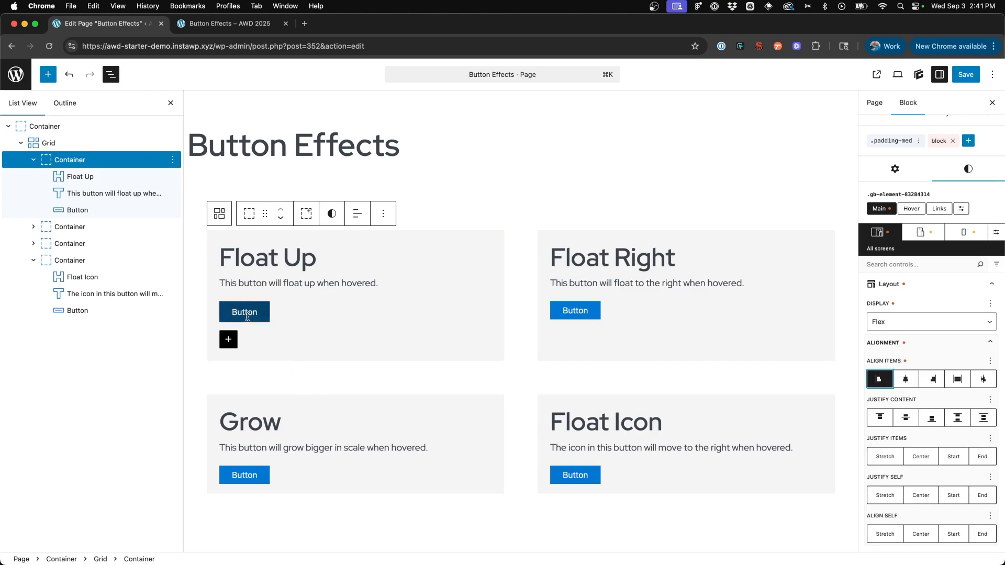
# - Save the page and reload the front-end page to test the Float Up button inside its flex container
pyautogui.click(966, 74)
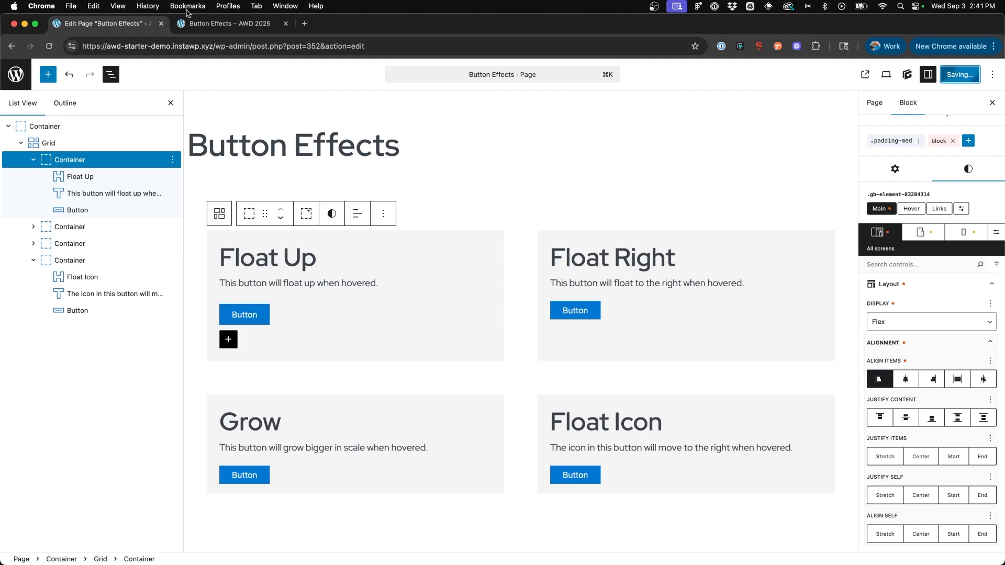
pyautogui.click(230, 23)
pyautogui.click(50, 47)
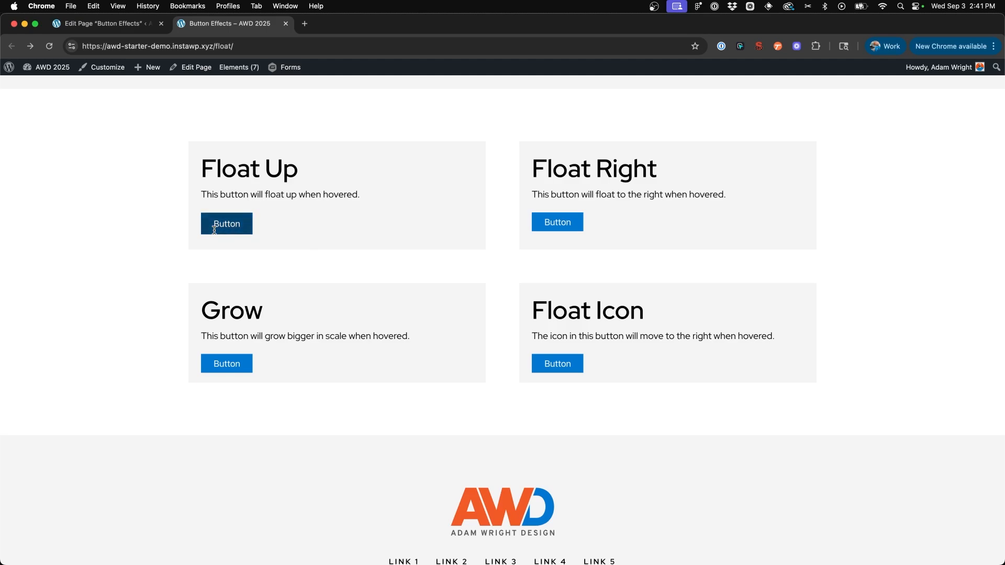
# - Back in the editor, select the Float Right, Grow and Float Icon containers together and set their display to Flex
pyautogui.click(127, 24)
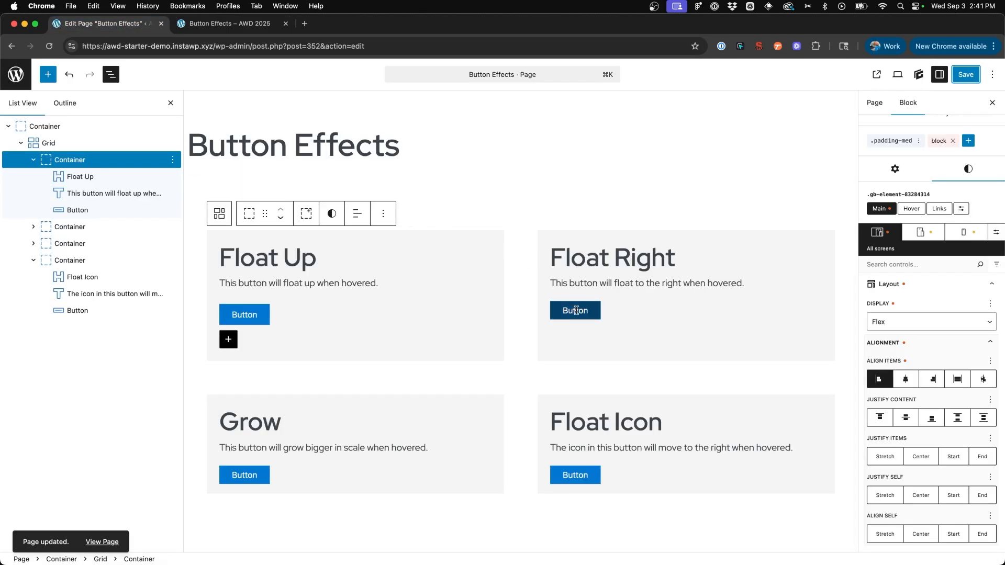
pyautogui.click(539, 234)
pyautogui.keyDown('shift'); pyautogui.click(75, 260); pyautogui.keyUp('shift')
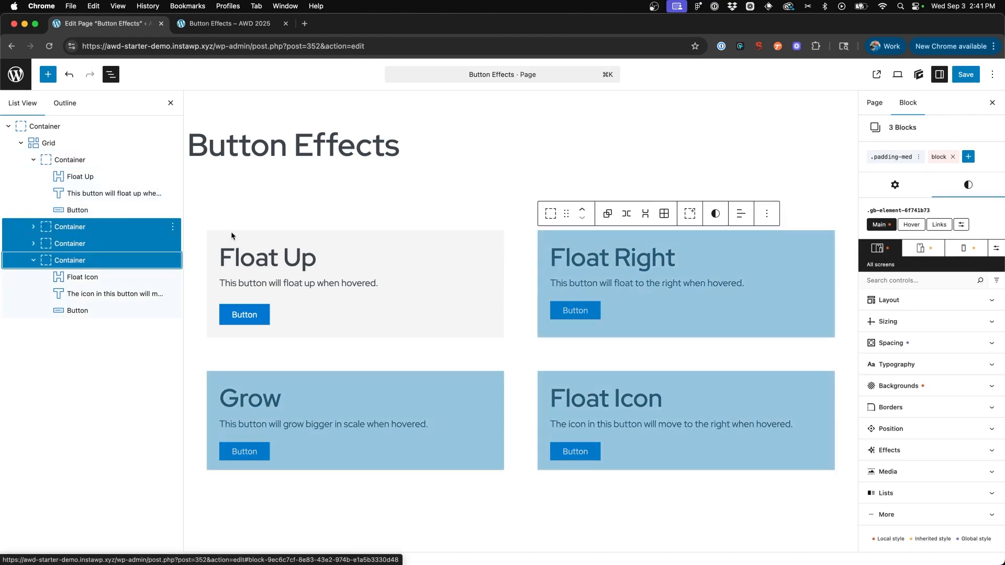
pyautogui.click(916, 300)
pyautogui.click(912, 338)
pyautogui.click(912, 360)
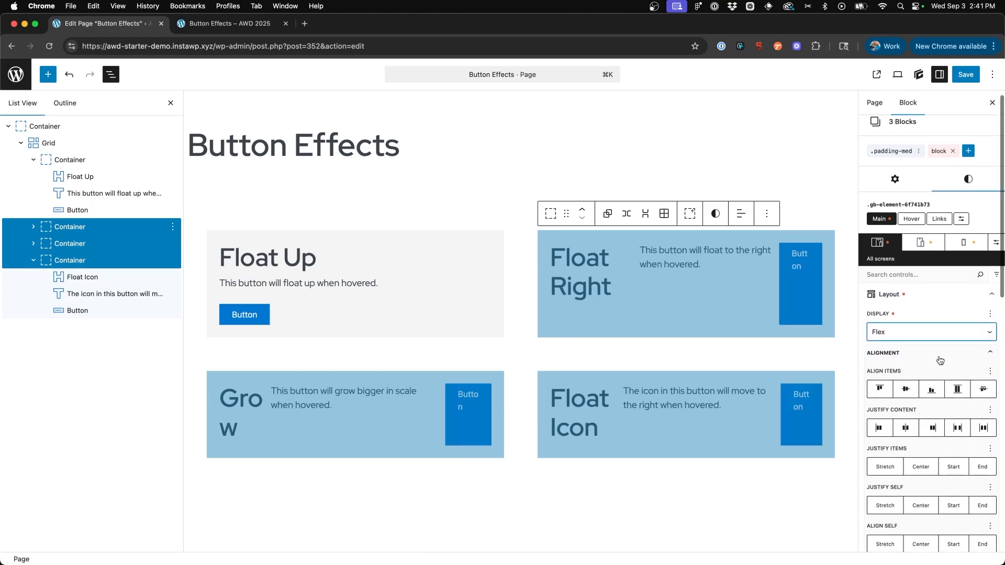
# - Set the three selected containers' flex direction to Column, align their items to the start, and deselect them
pyautogui.click(963, 425)
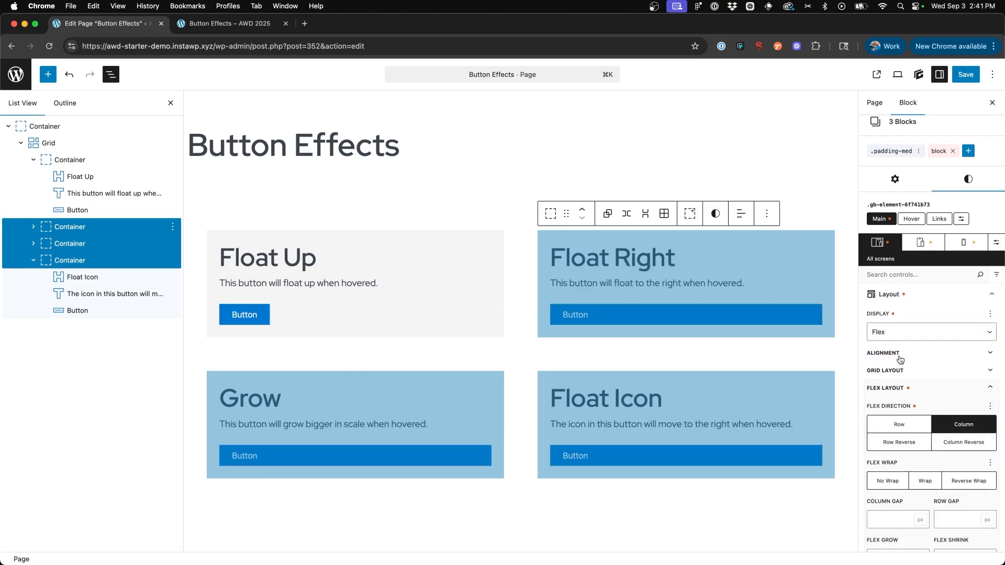
pyautogui.click(884, 352)
pyautogui.click(879, 389)
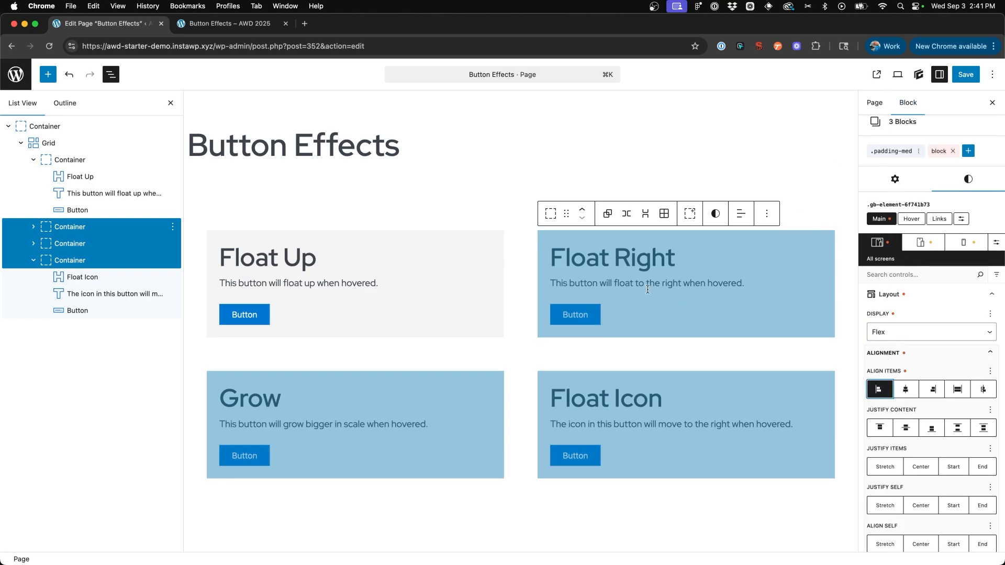
pyautogui.click(639, 281)
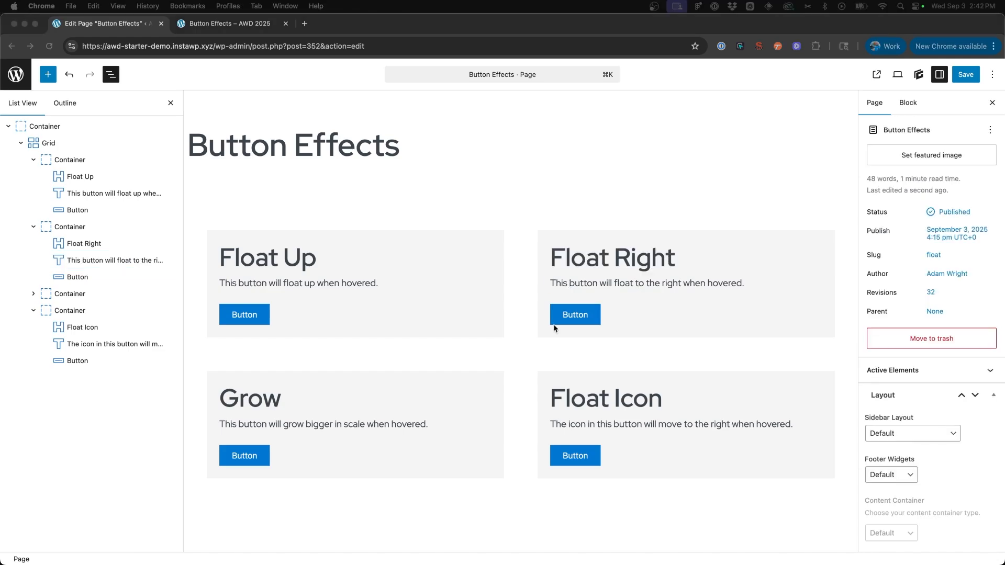
# - Add a new global style named button-float-right to the Float Right button, starting from a blank style
pyautogui.click(575, 315)
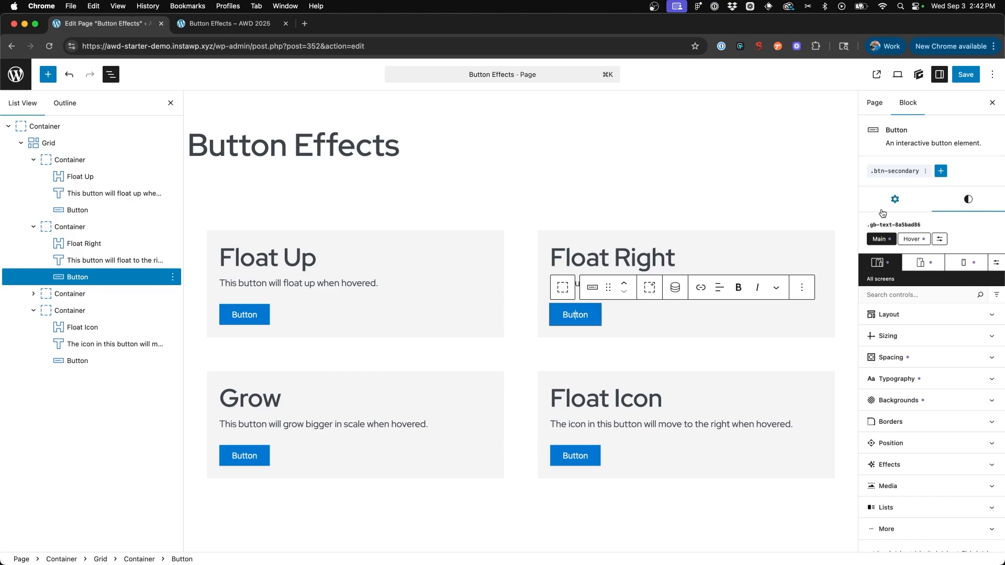
pyautogui.click(941, 171)
pyautogui.click(916, 209)
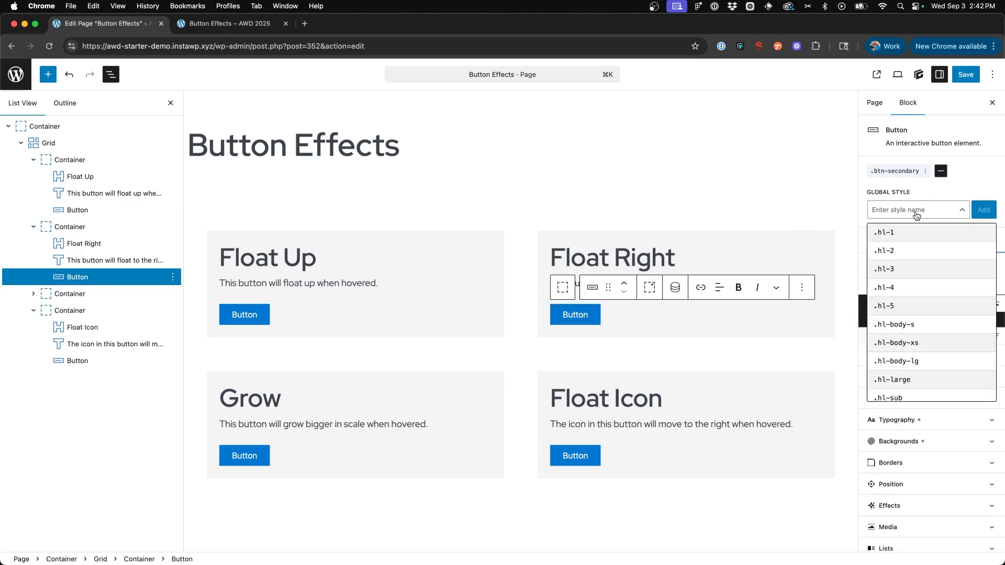
pyautogui.write('button-float-right')
pyautogui.click(980, 210)
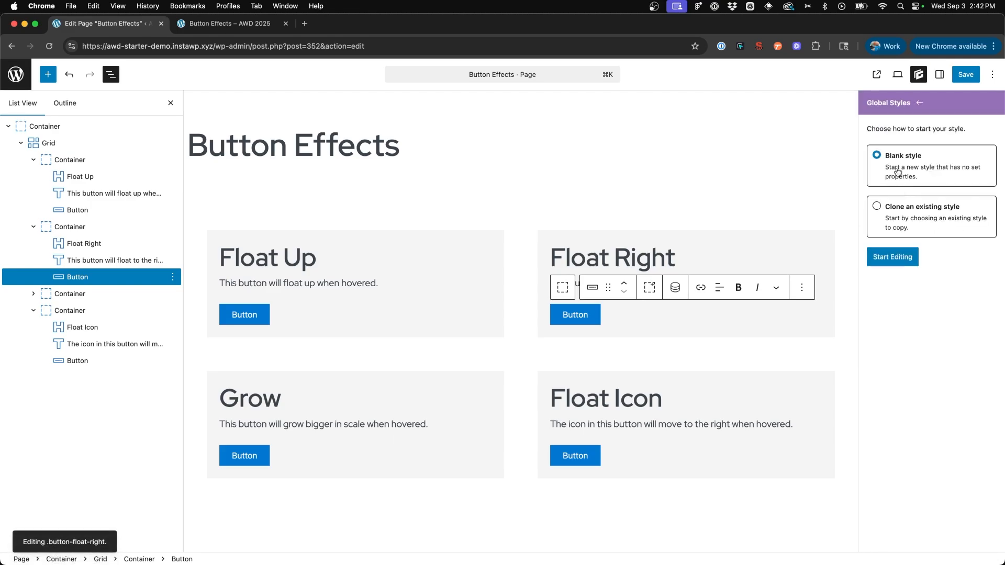
pyautogui.click(904, 261)
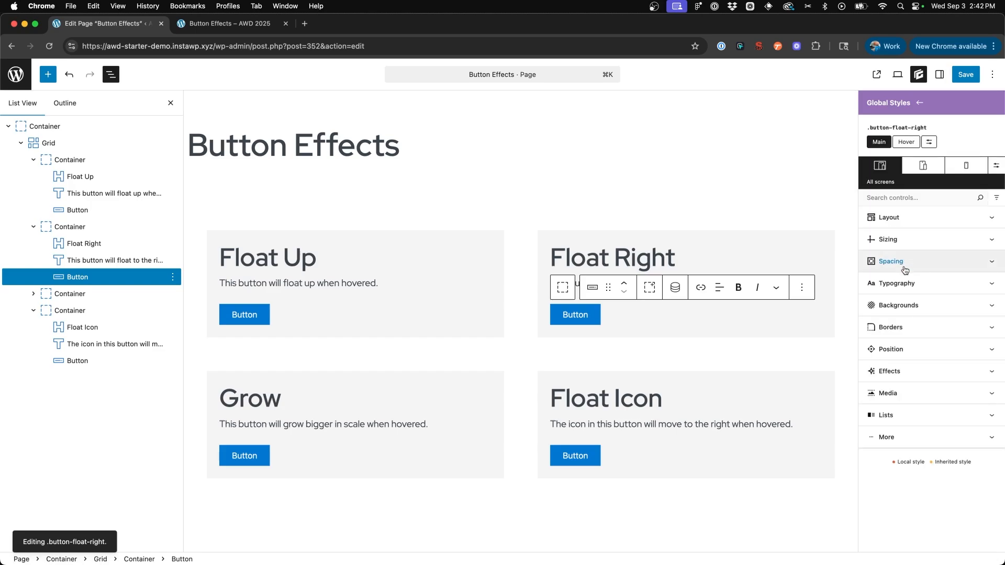
# - Choose the Hover & Focus selector for .button-float-right and add a transform effect to it
pyautogui.click(928, 142)
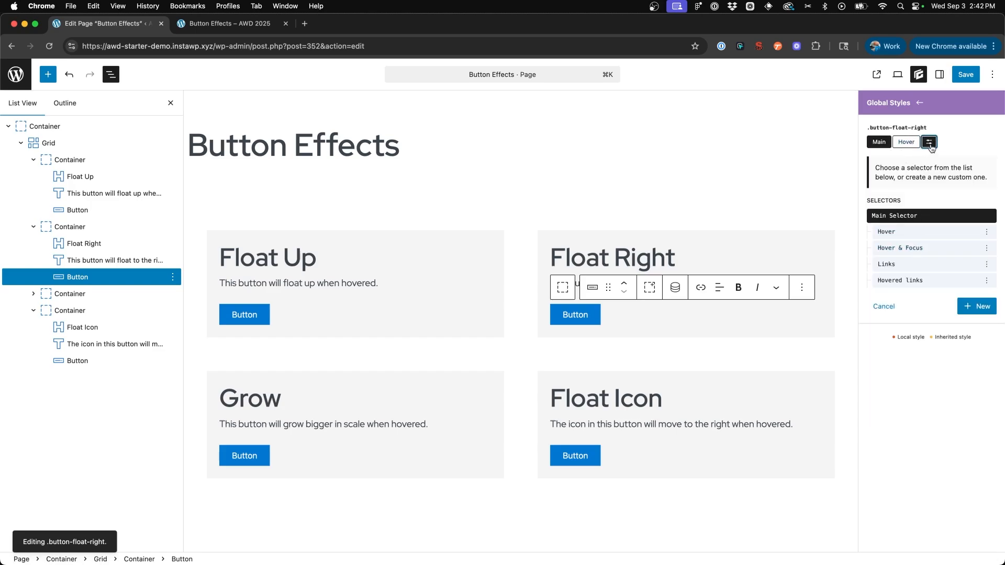
pyautogui.click(915, 248)
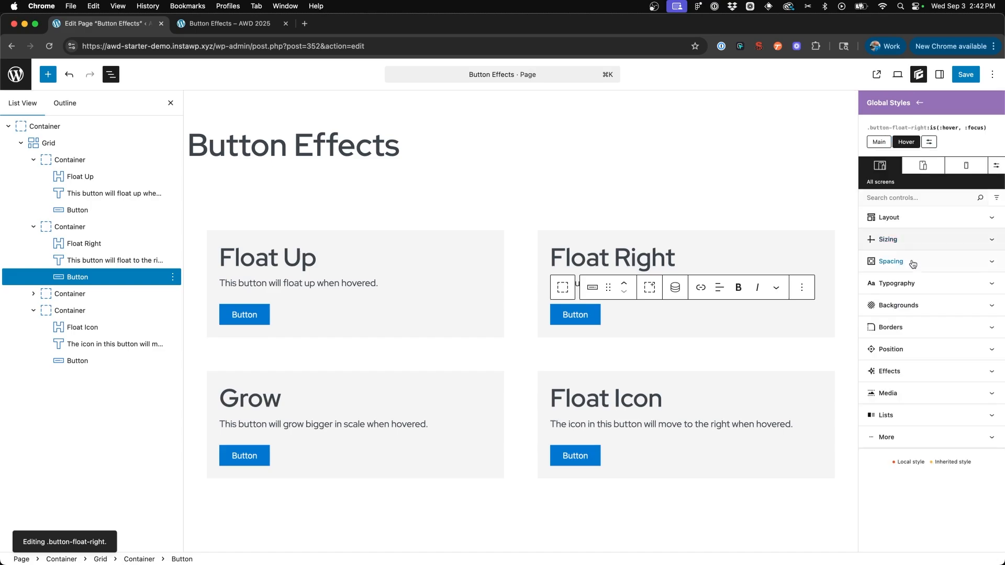
pyautogui.click(905, 381)
pyautogui.scroll(-5, 913, 377)
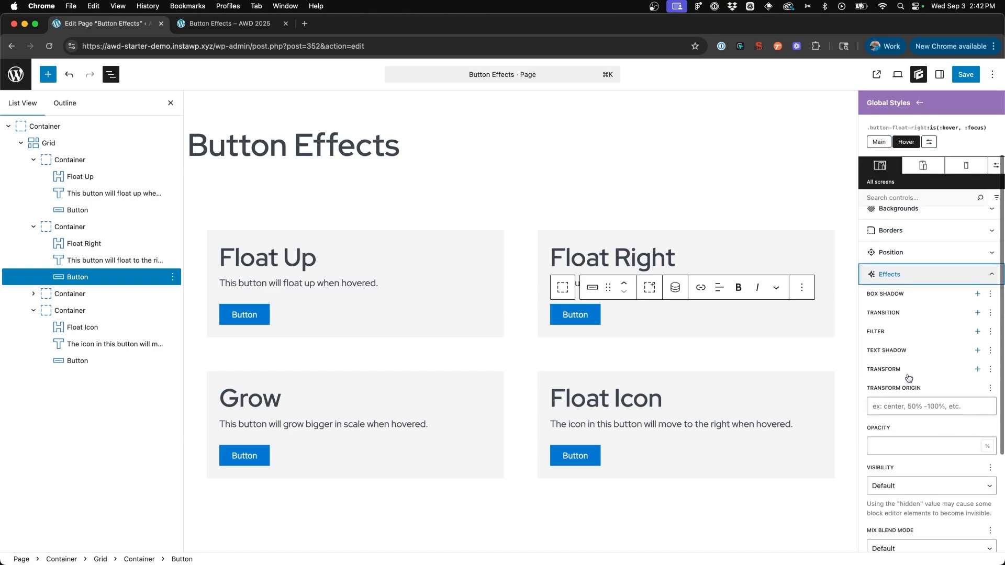
pyautogui.click(976, 346)
pyautogui.scroll(-2, 915, 355)
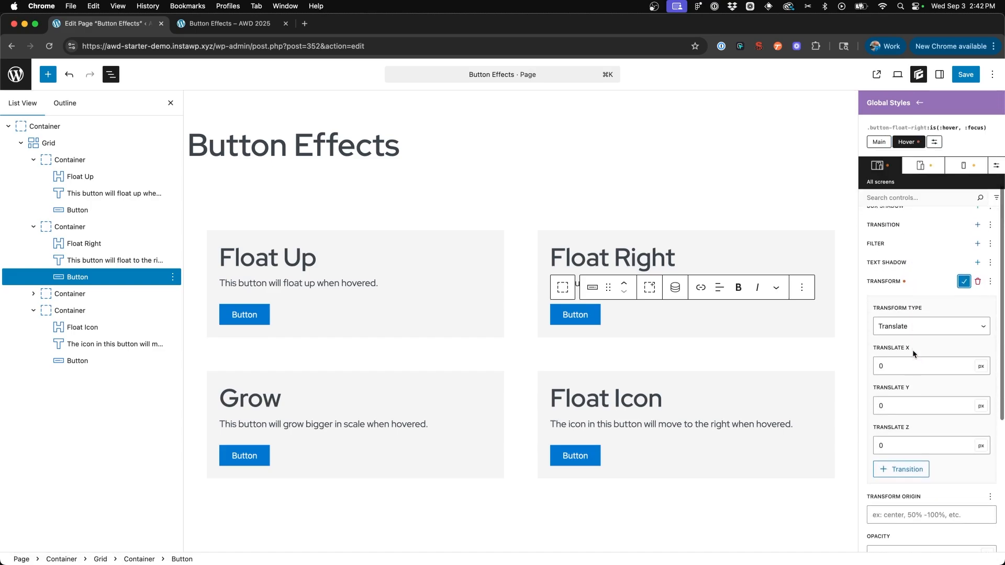
# - Keep the transform type as Translate, set Translate X to 5 px, and apply the transform
pyautogui.click(899, 323)
pyautogui.click(896, 324)
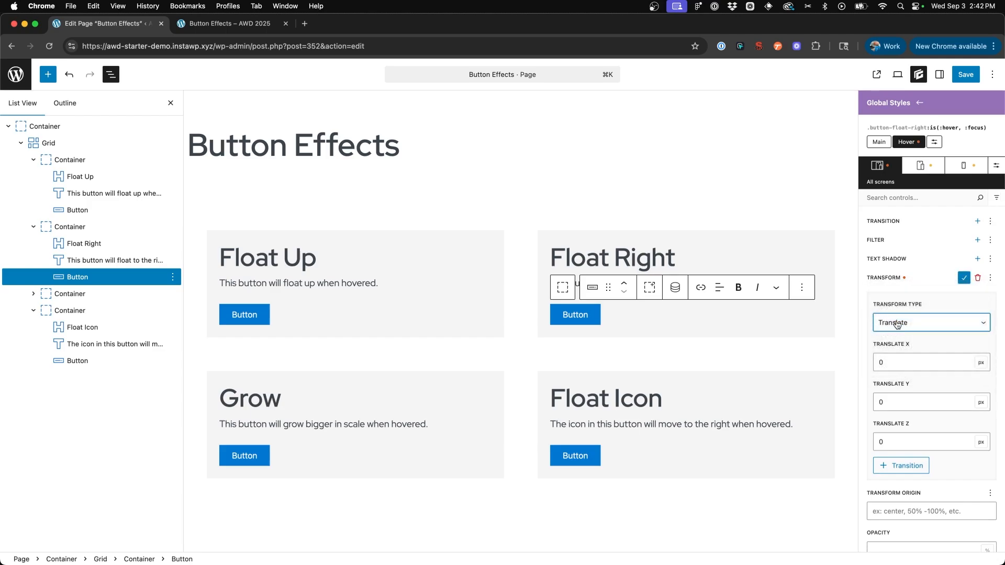
pyautogui.doubleClick(900, 363)
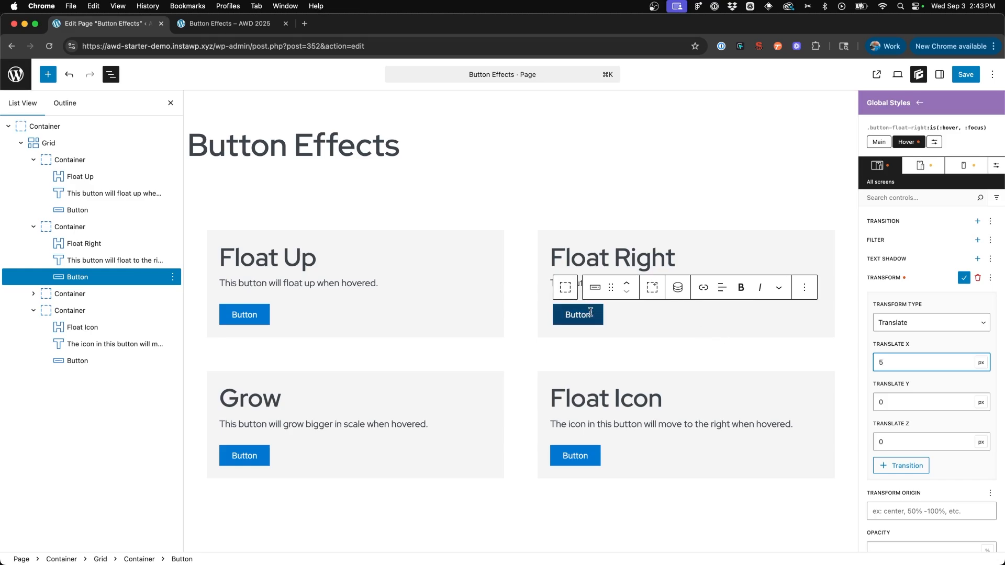
pyautogui.write('-5')
pyautogui.click(964, 278)
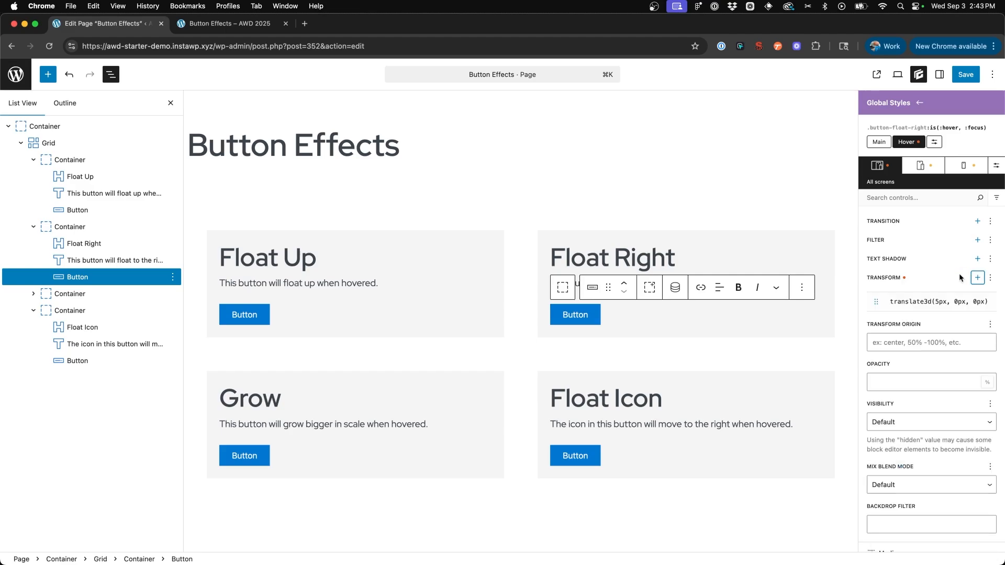
# - Add a transition to the main state of .button-float-right with a 0.35 s duration and Ease-in-out timing
pyautogui.scroll(2, 926, 293)
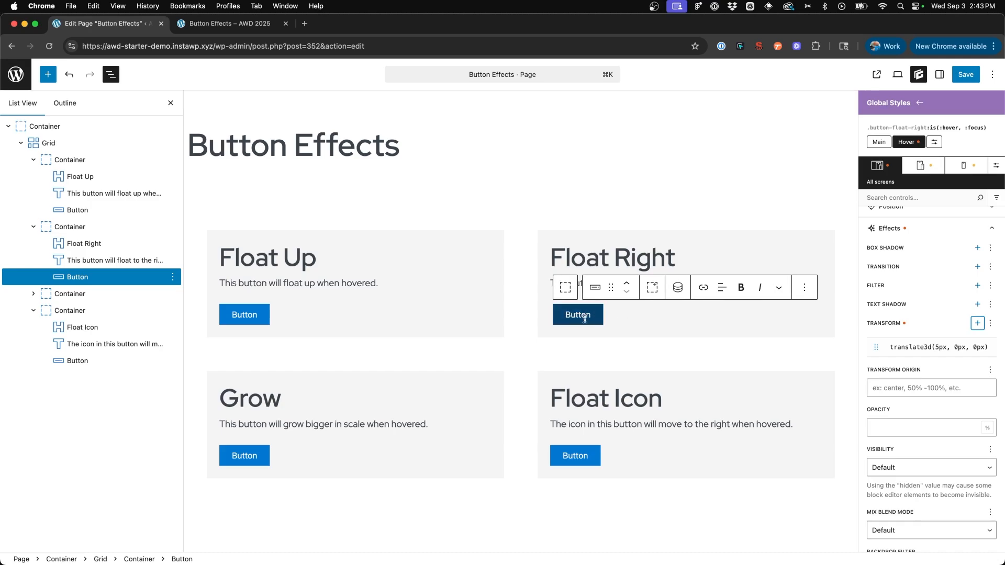
pyautogui.click(879, 142)
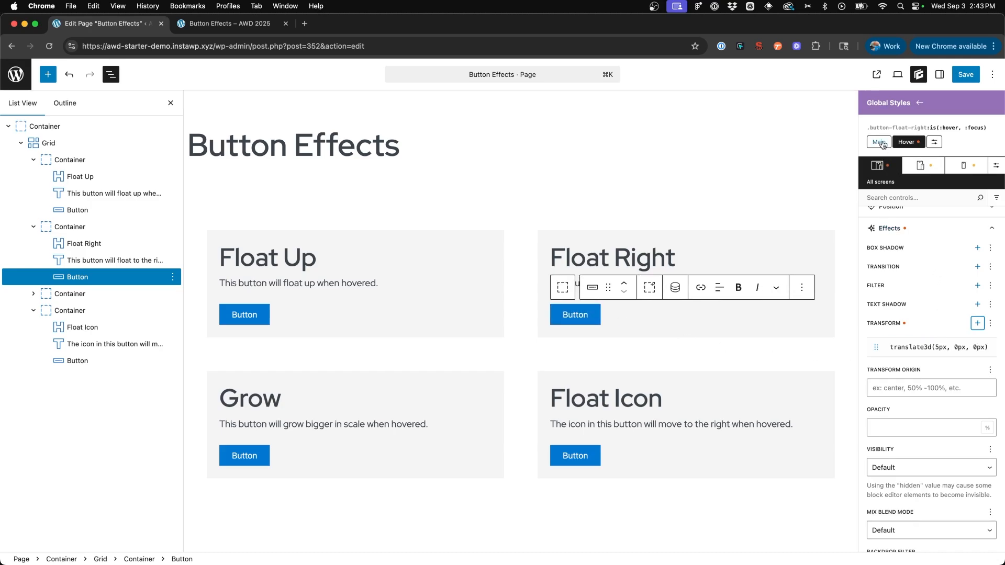
pyautogui.click(978, 266)
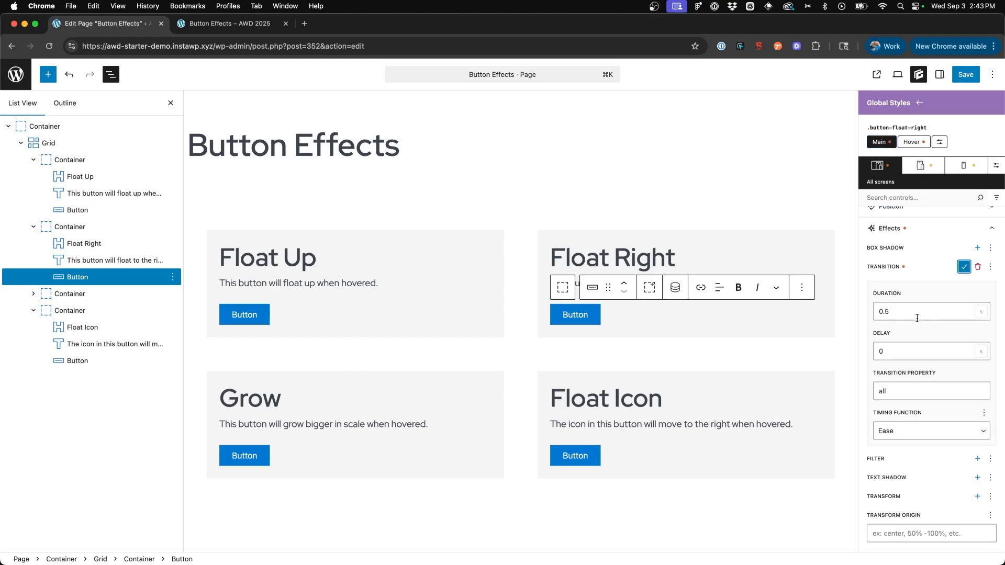
pyautogui.click(887, 312)
pyautogui.write('3')
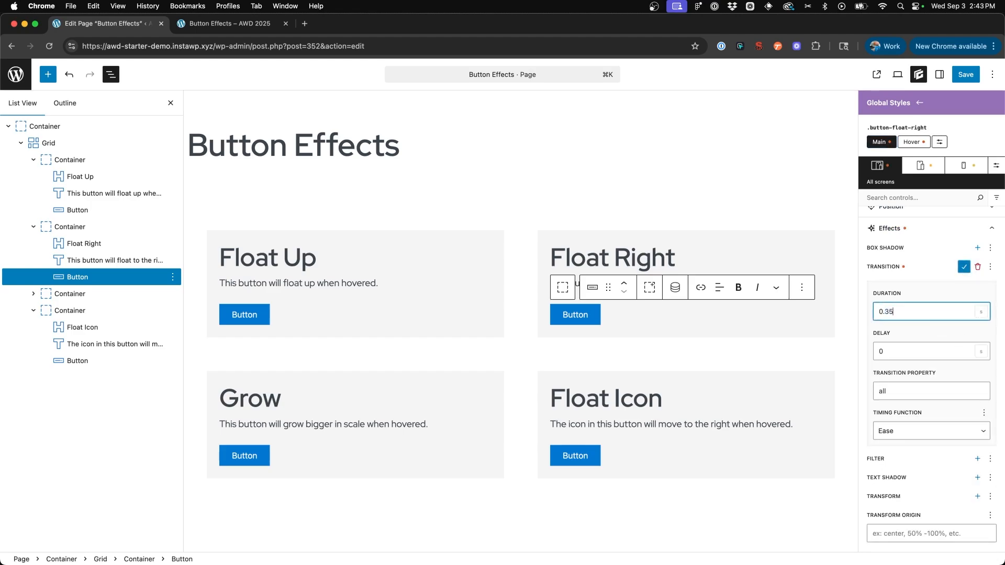
pyautogui.click(916, 435)
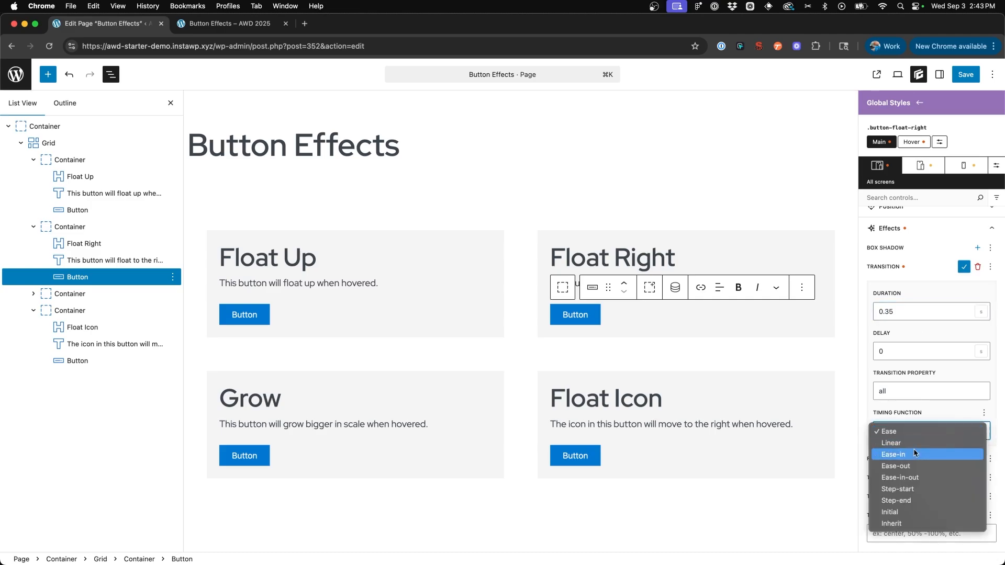
pyautogui.click(822, 440)
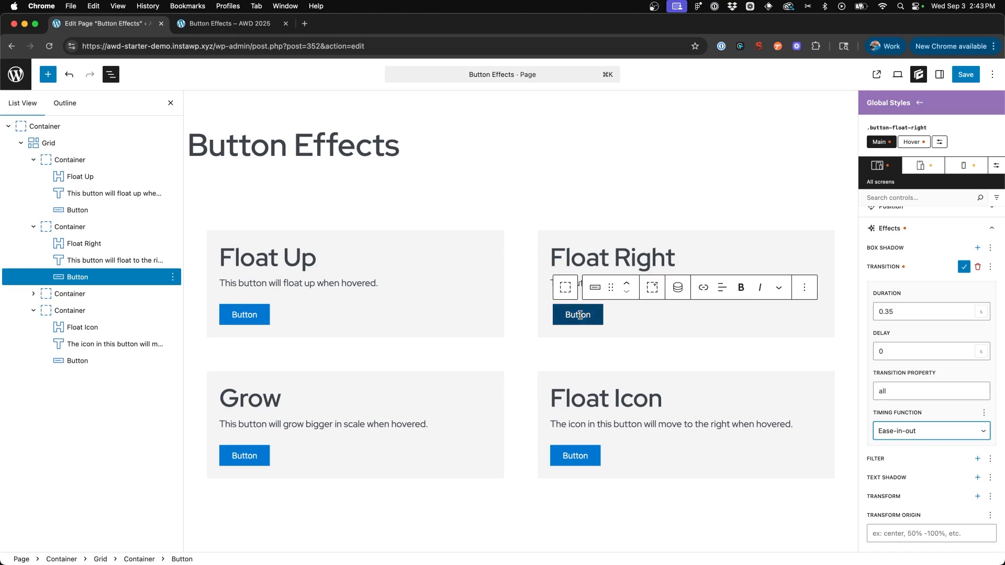
# - Save the page with the finished .button-float-right transition and reload the live Button Effects page to test the Float Right button
pyautogui.click(964, 268)
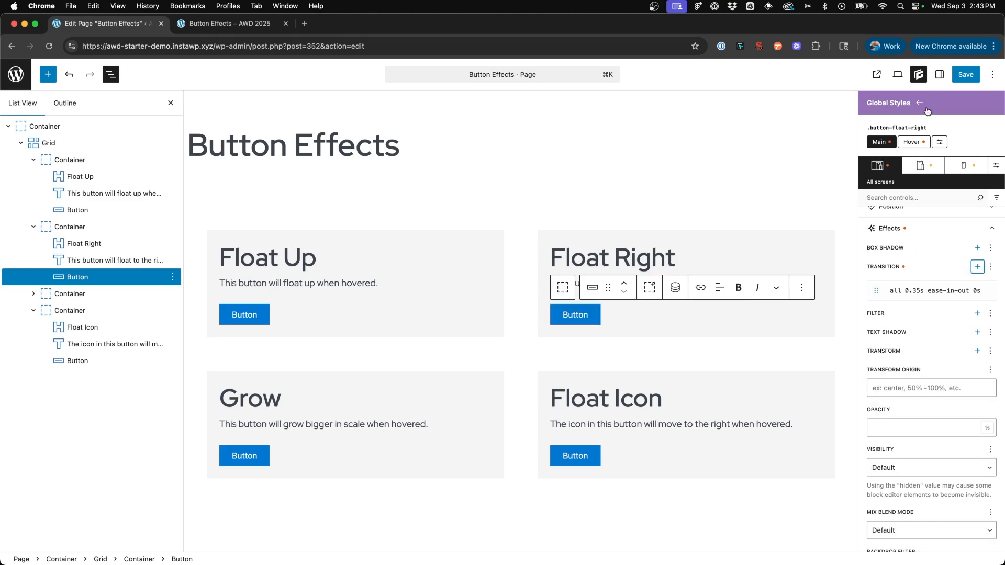
pyautogui.click(966, 74)
pyautogui.click(965, 75)
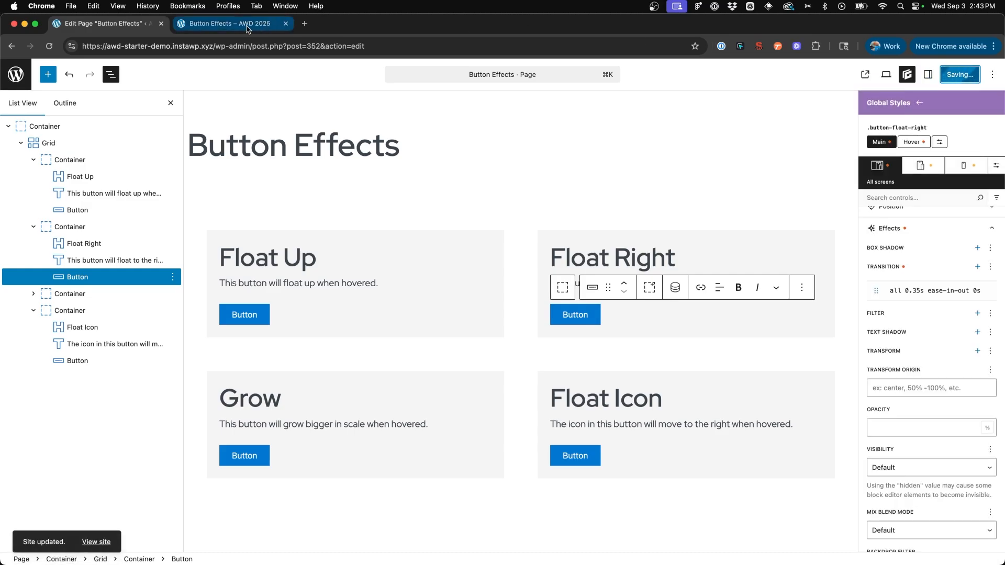
pyautogui.click(250, 25)
pyautogui.click(49, 46)
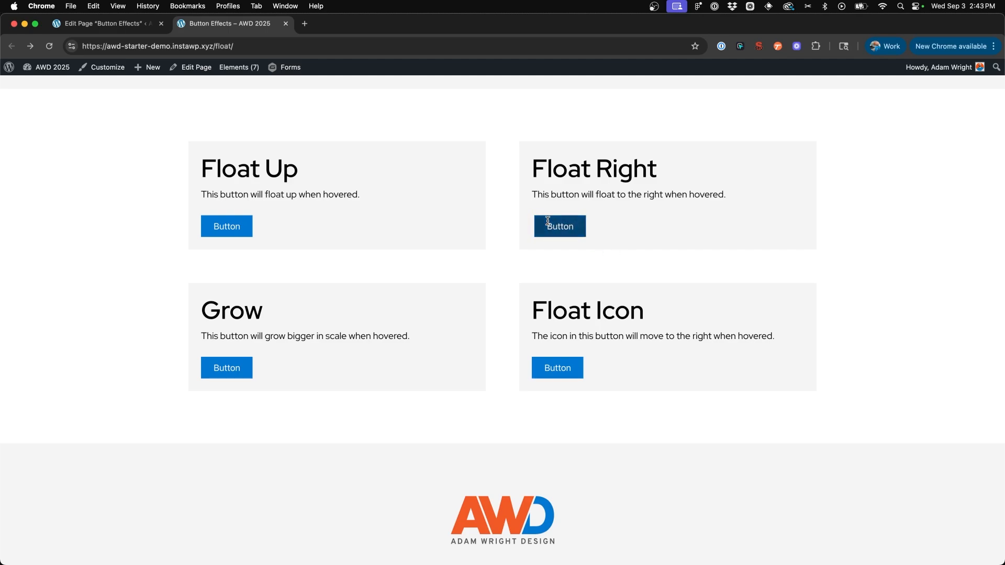
# - Back in the page editor, add a new global style named button-grow to the Grow button, starting from a blank style
pyautogui.click(94, 24)
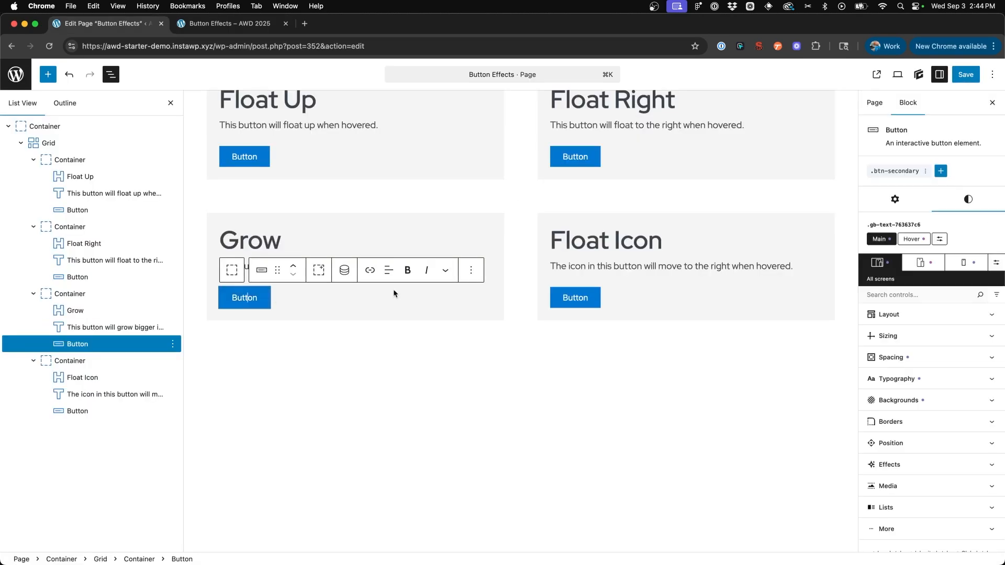
pyautogui.click(941, 171)
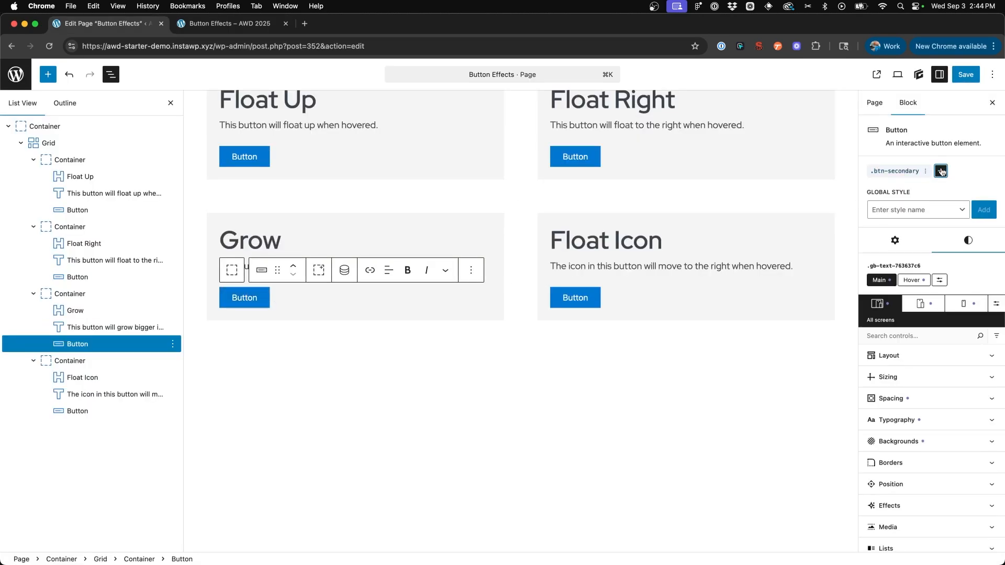
pyautogui.click(933, 215)
pyautogui.write('but')
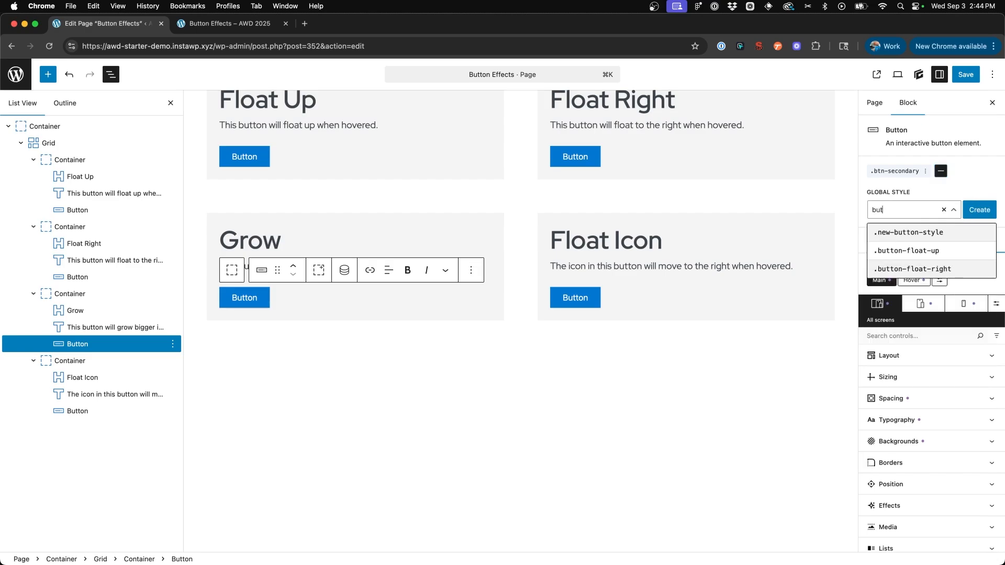
pyautogui.write('ton-grow')
pyautogui.click(979, 209)
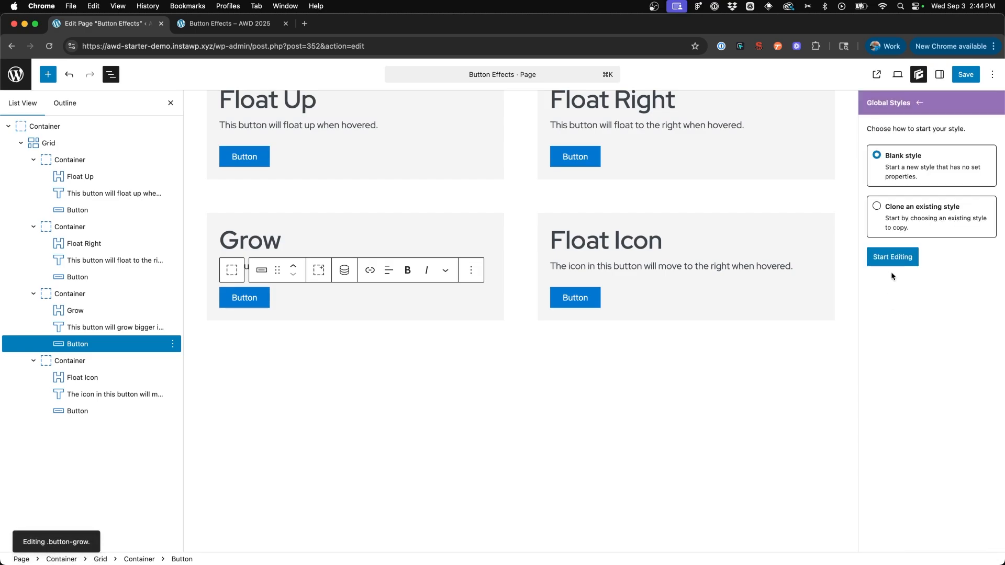
pyautogui.click(893, 258)
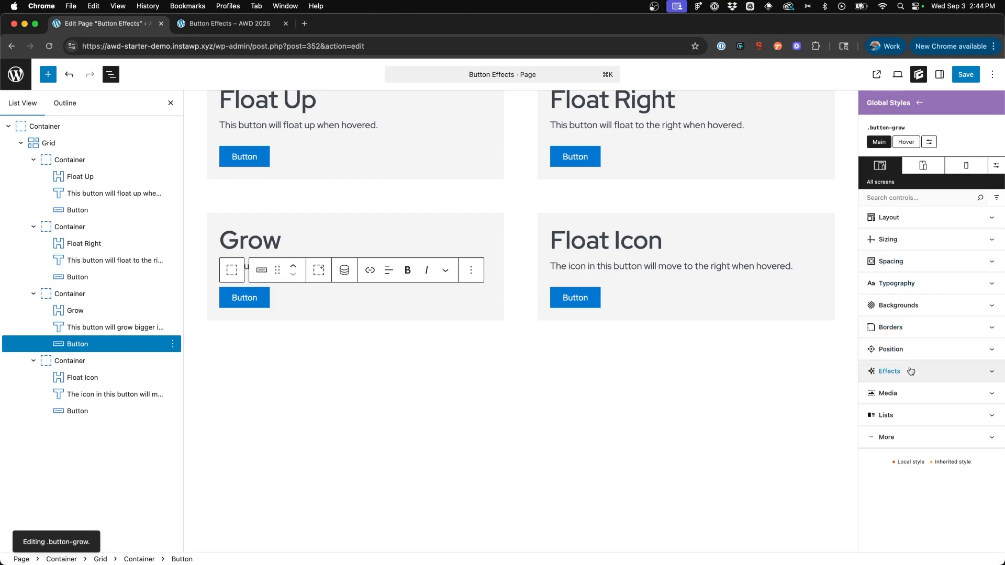
# - Choose the Hover & Focus selector for .button-grow and add a transform effect to it
pyautogui.click(929, 142)
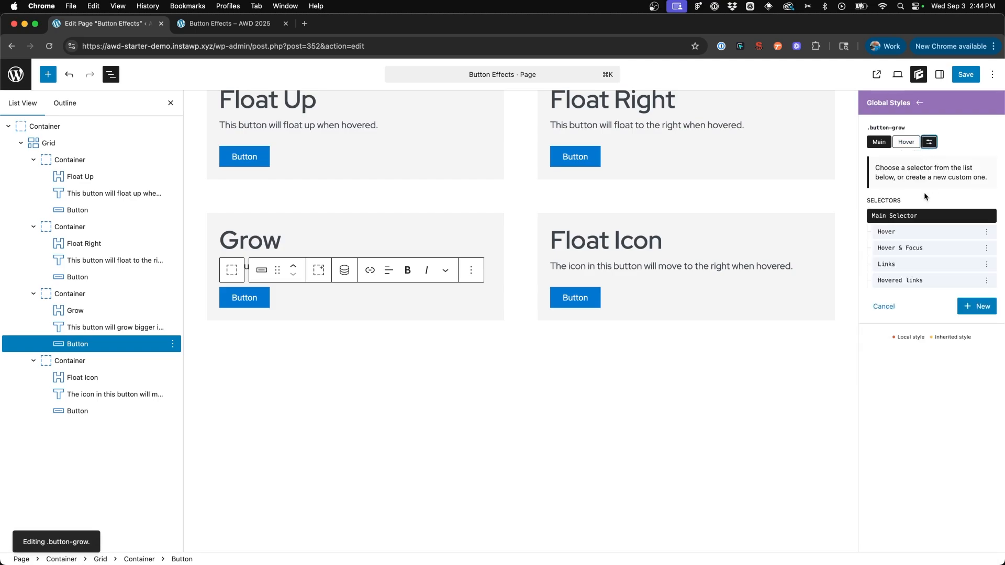
pyautogui.click(922, 249)
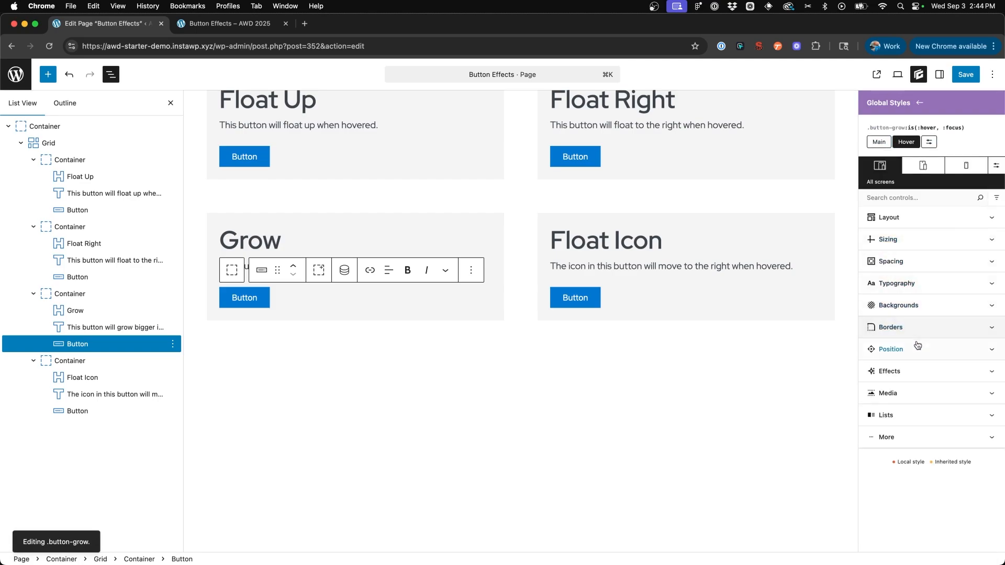
pyautogui.click(910, 371)
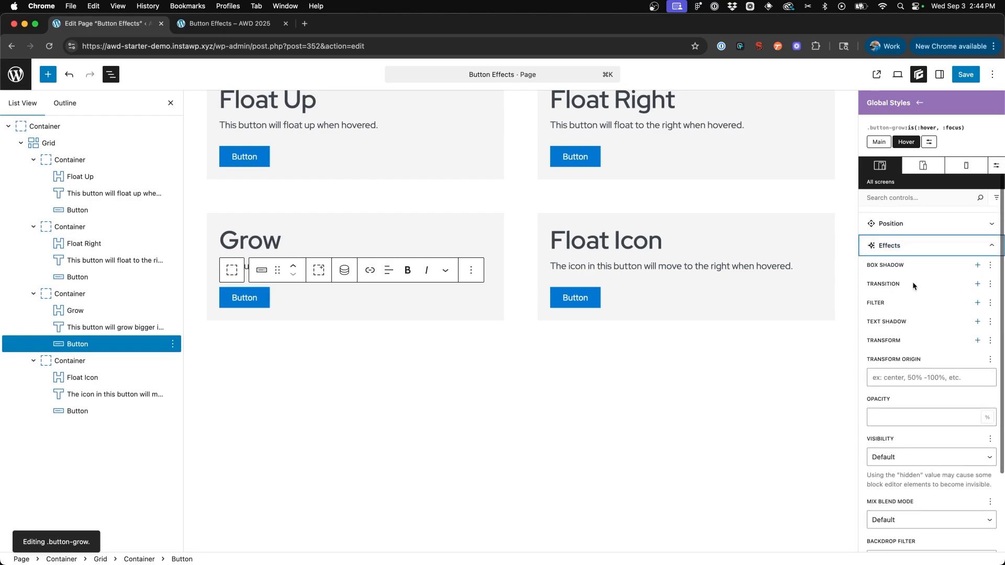
pyautogui.click(977, 340)
pyautogui.scroll(-2, 908, 328)
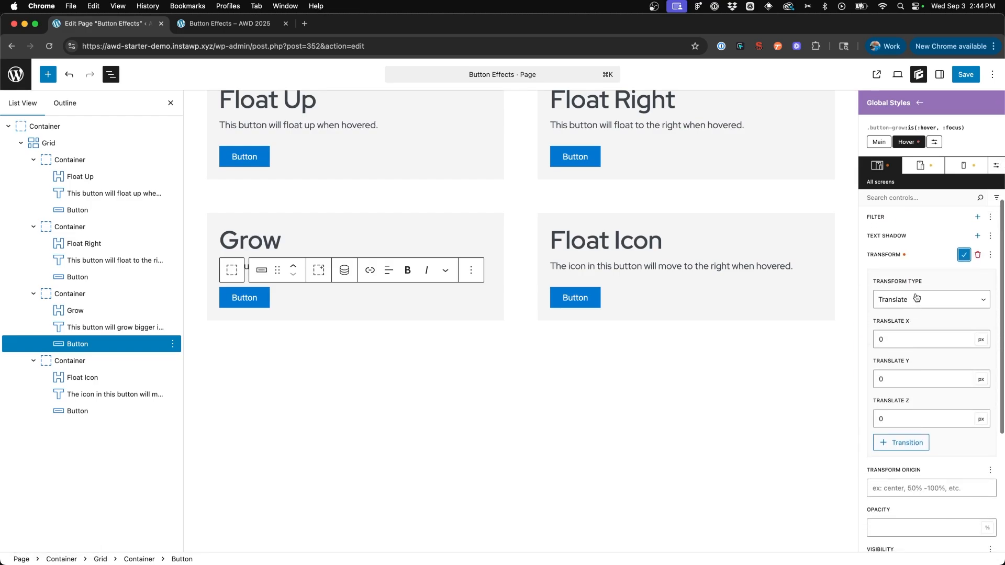
# - Change the transform type to Scale, set the scale to 1.05, and apply the transform
pyautogui.click(916, 300)
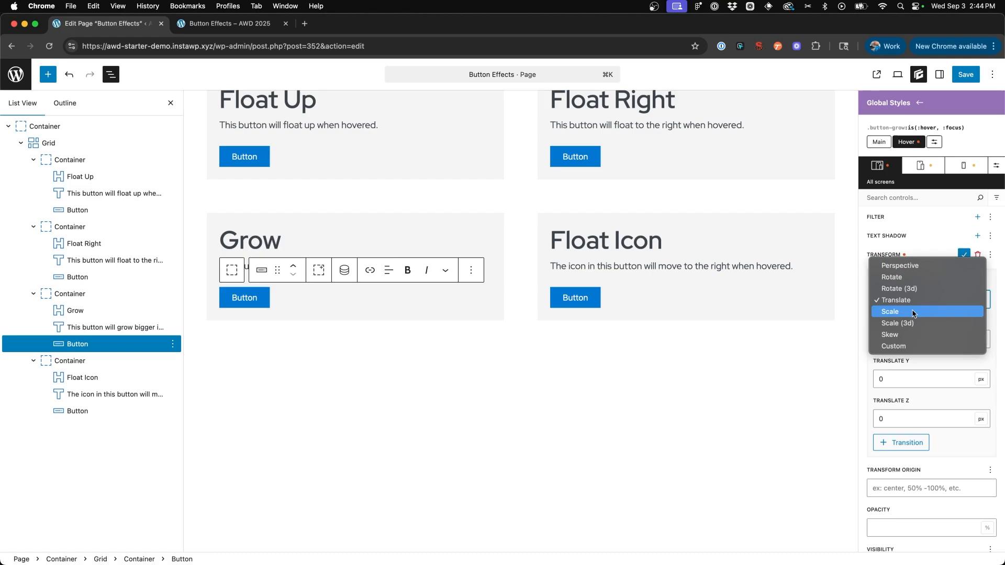
pyautogui.click(913, 312)
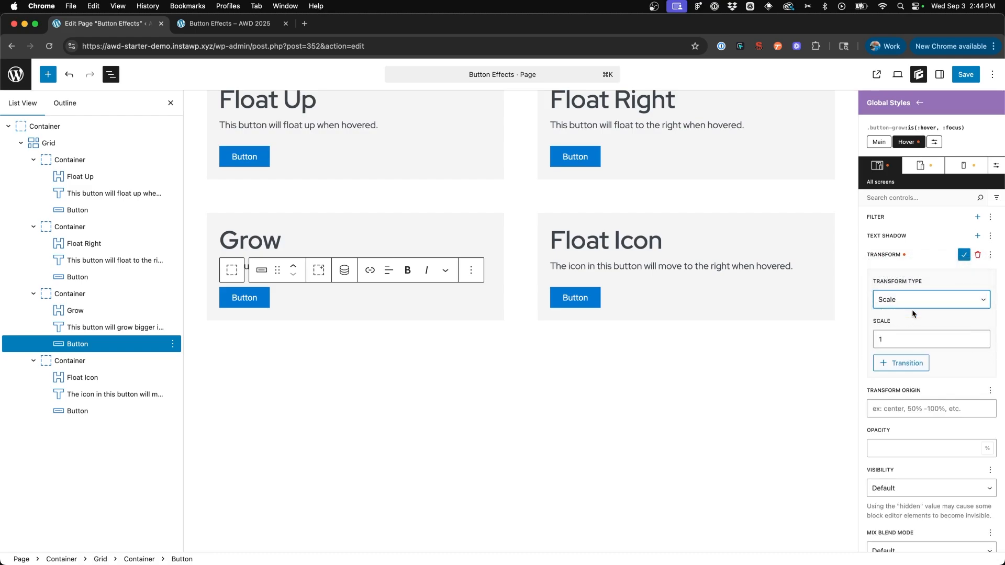
pyautogui.click(903, 344)
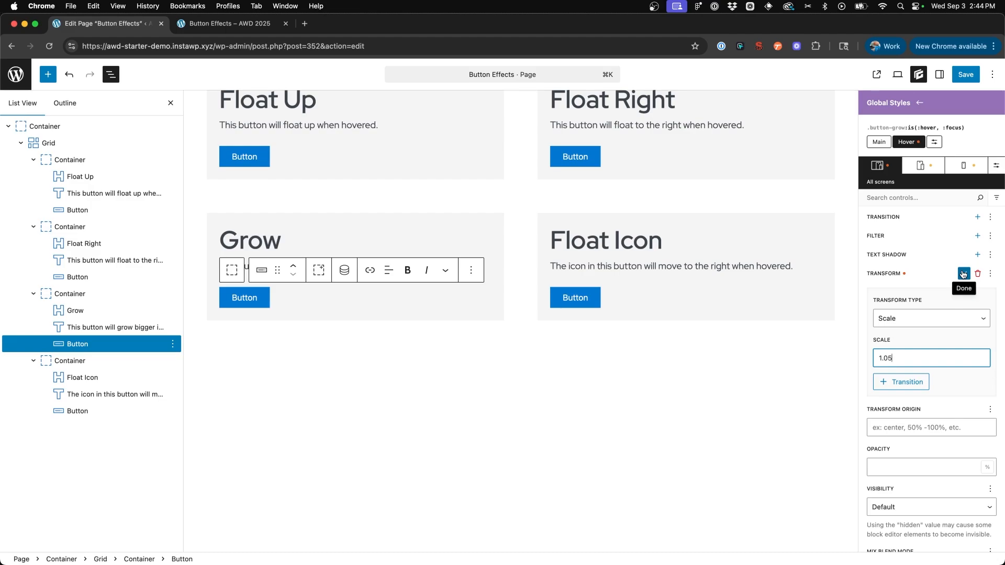
pyautogui.click(964, 274)
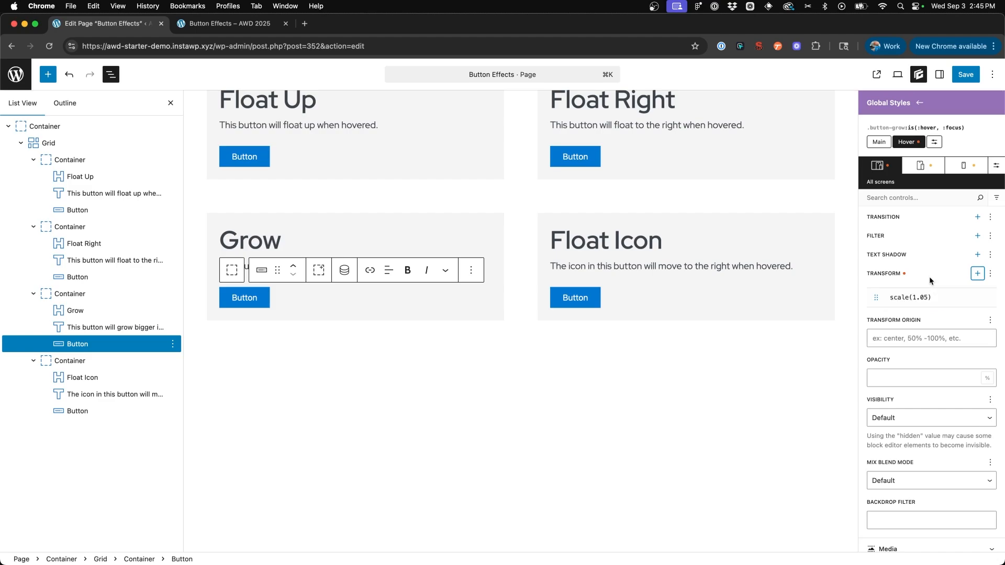
# - Add a transition to the main state of .button-grow with a 0.35 s duration and Ease-in-out timing
pyautogui.click(879, 142)
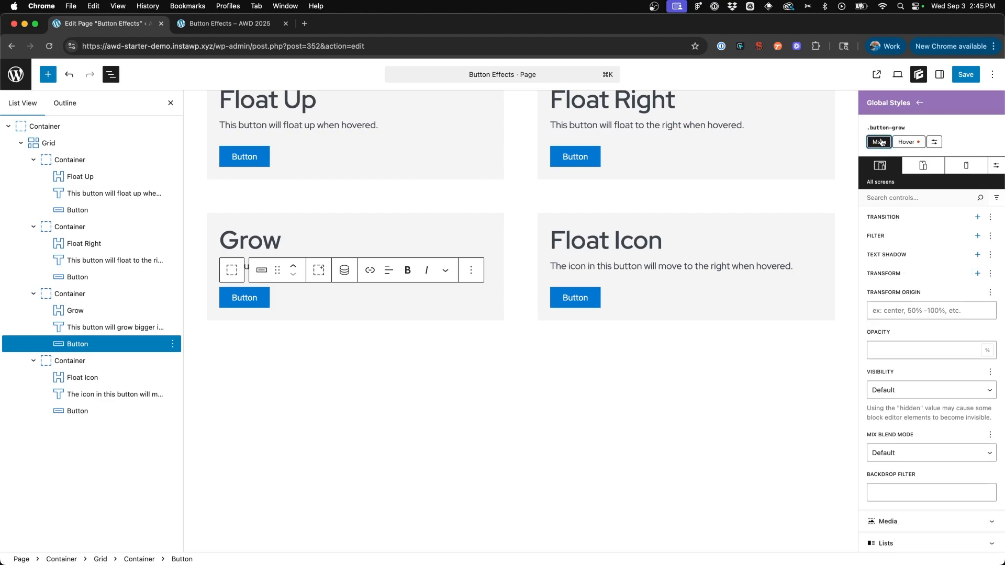
pyautogui.scroll(1, 926, 261)
pyautogui.scroll(1, 933, 258)
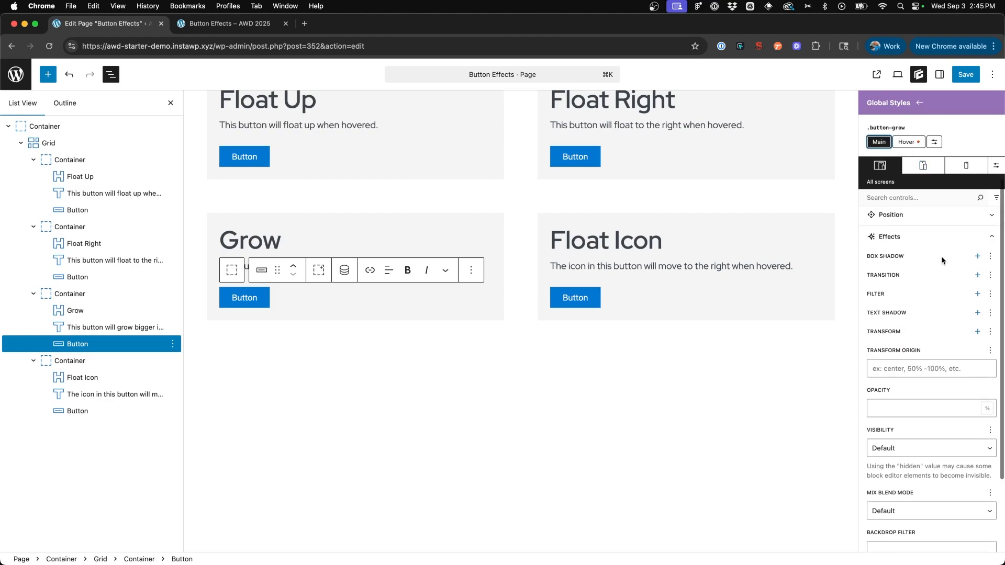
pyautogui.click(977, 276)
pyautogui.click(884, 319)
pyautogui.write('35')
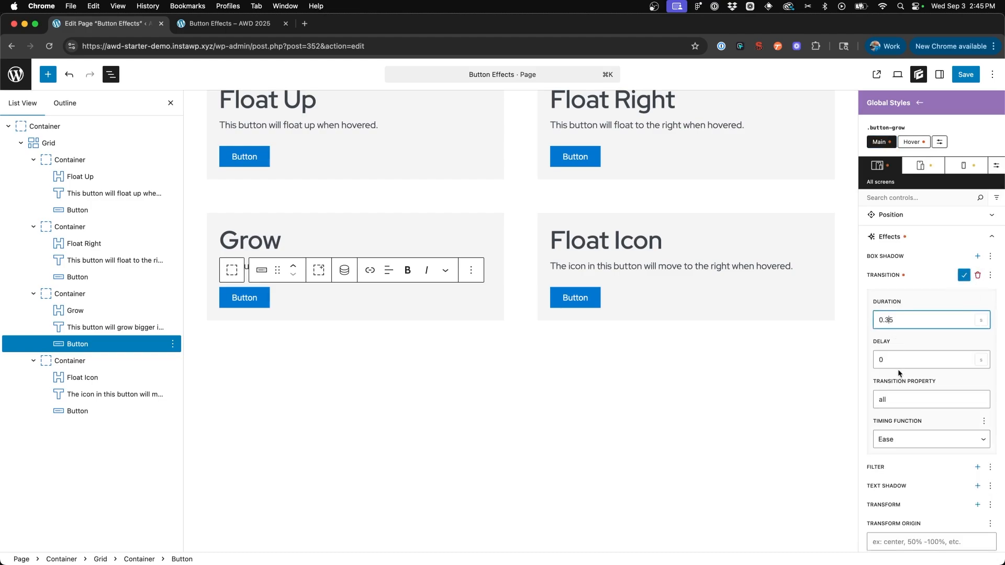
pyautogui.click(900, 439)
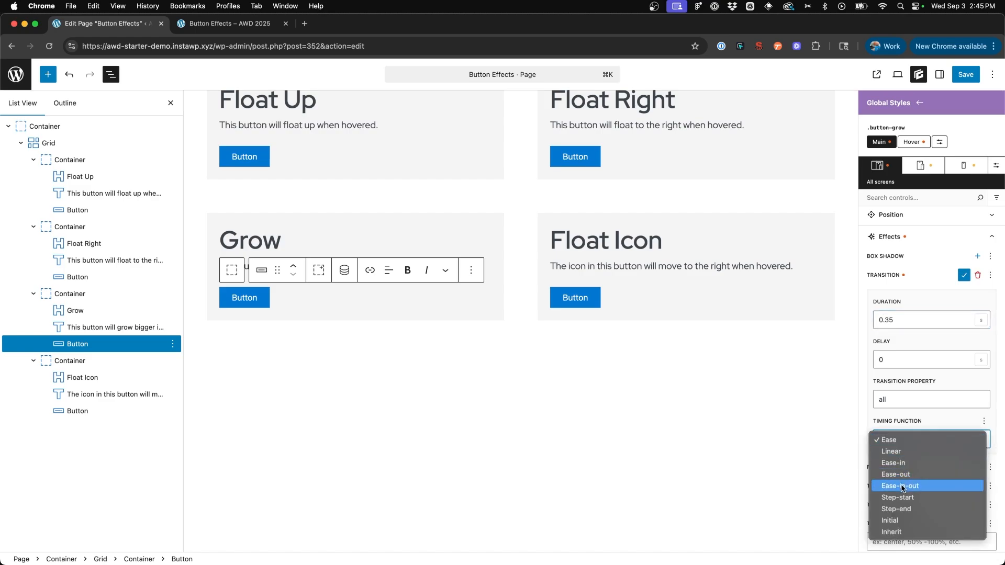
pyautogui.click(902, 488)
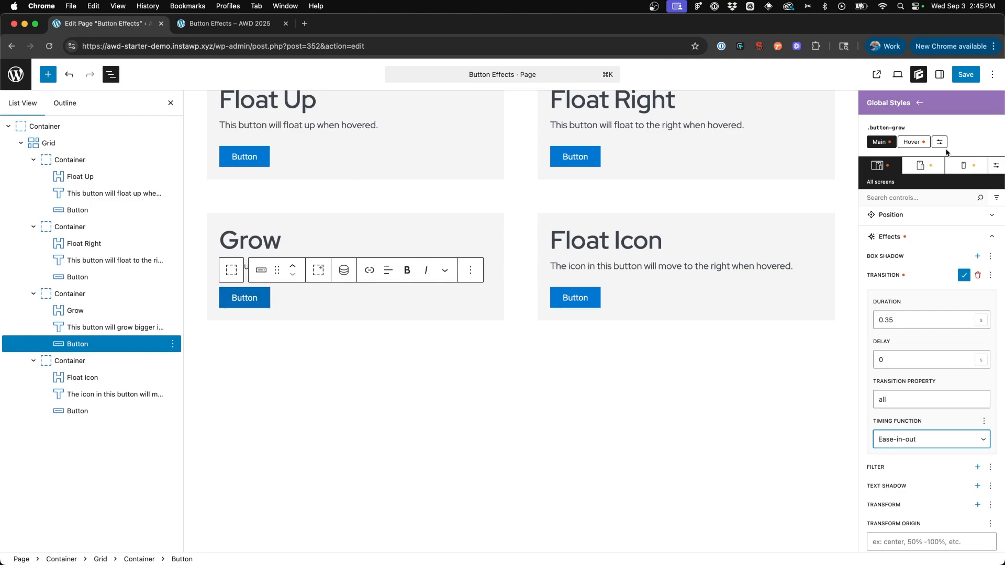
pyautogui.click(963, 275)
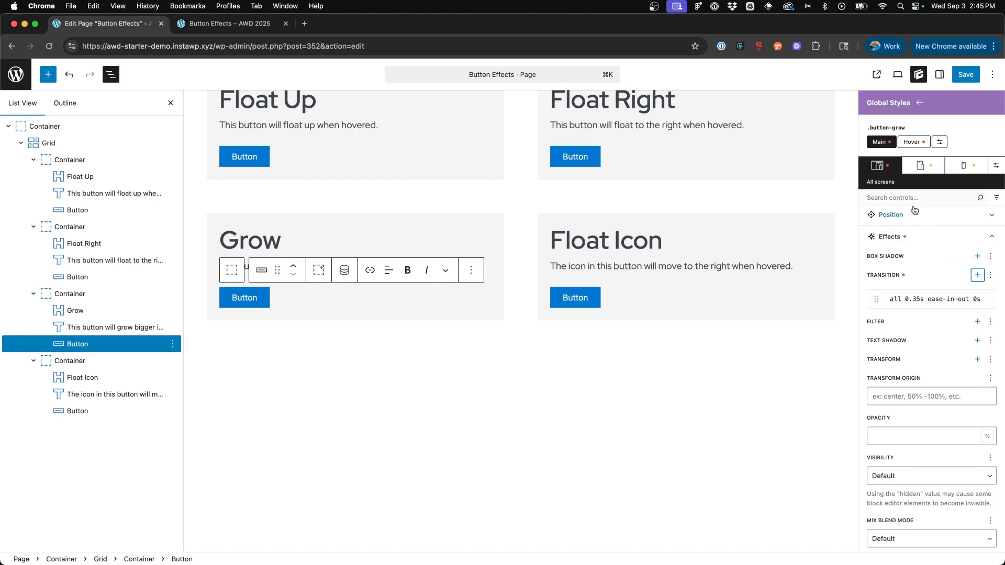
# - Leave the .button-grow style, save the page, and reload the live Button Effects page to test the Grow button
pyautogui.click(919, 102)
pyautogui.click(965, 74)
pyautogui.click(965, 74)
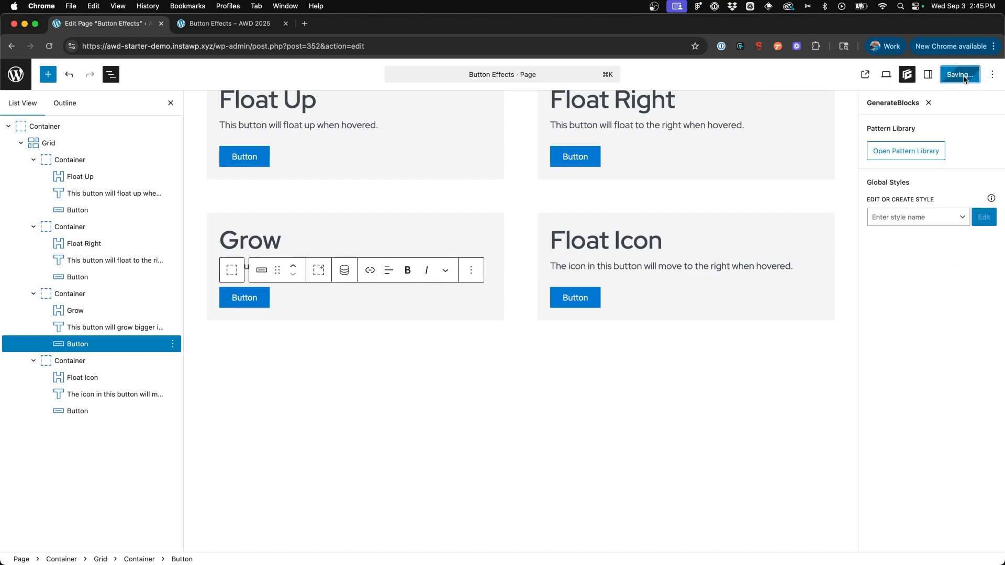
pyautogui.click(179, 22)
pyautogui.click(49, 46)
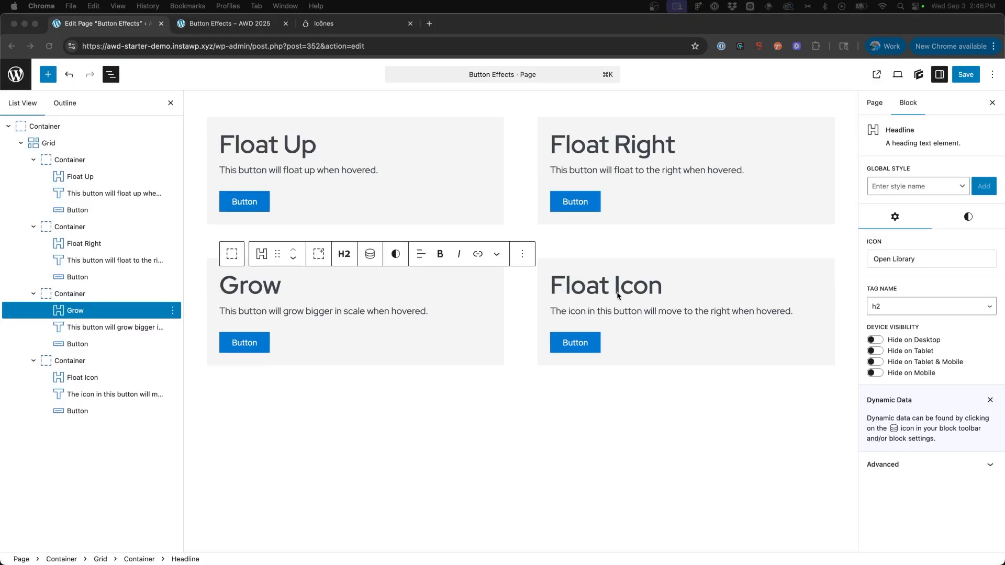
# - Open the Custom SVG entry of the icon library for the Float Icon button
pyautogui.click(619, 296)
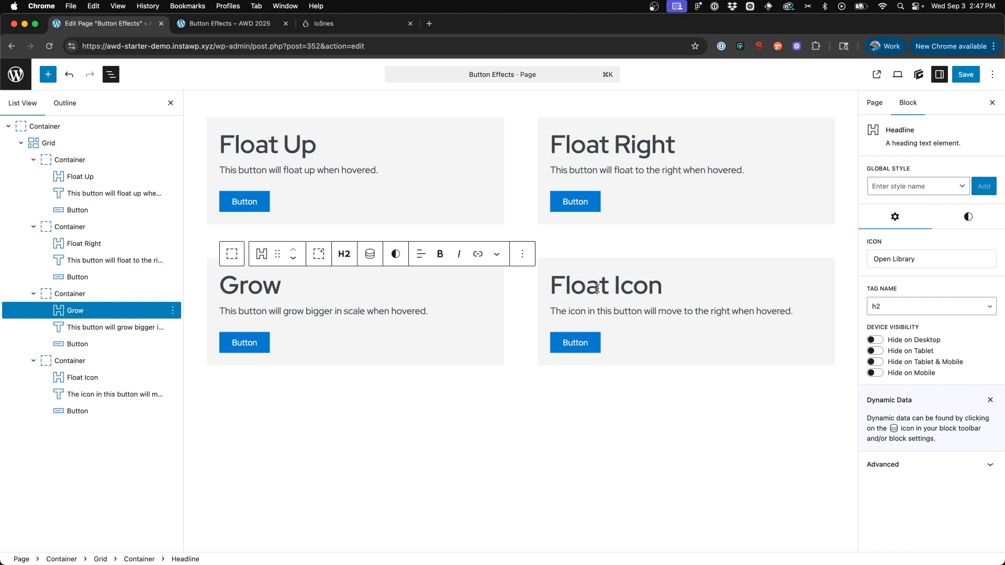
pyautogui.click(578, 345)
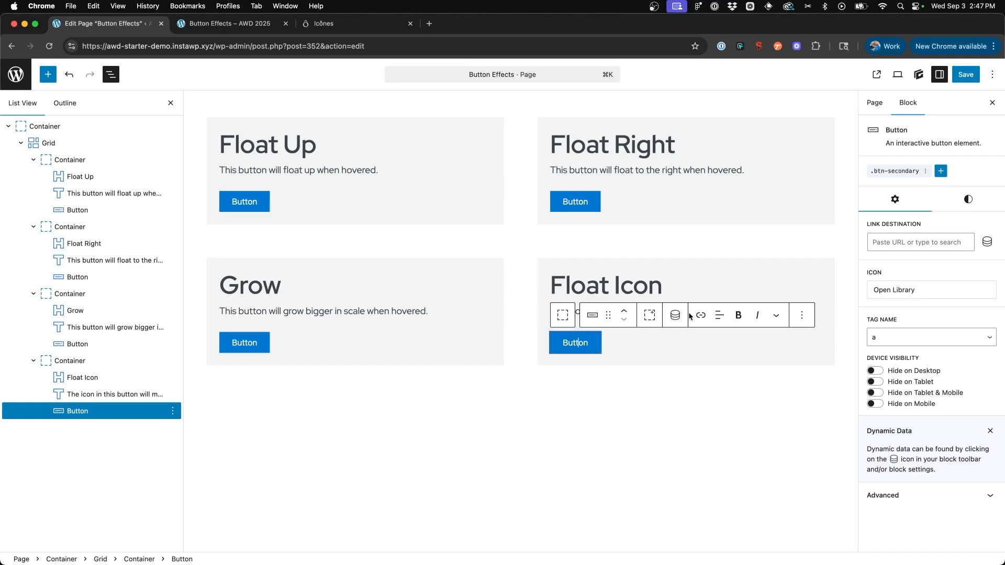
pyautogui.click(907, 290)
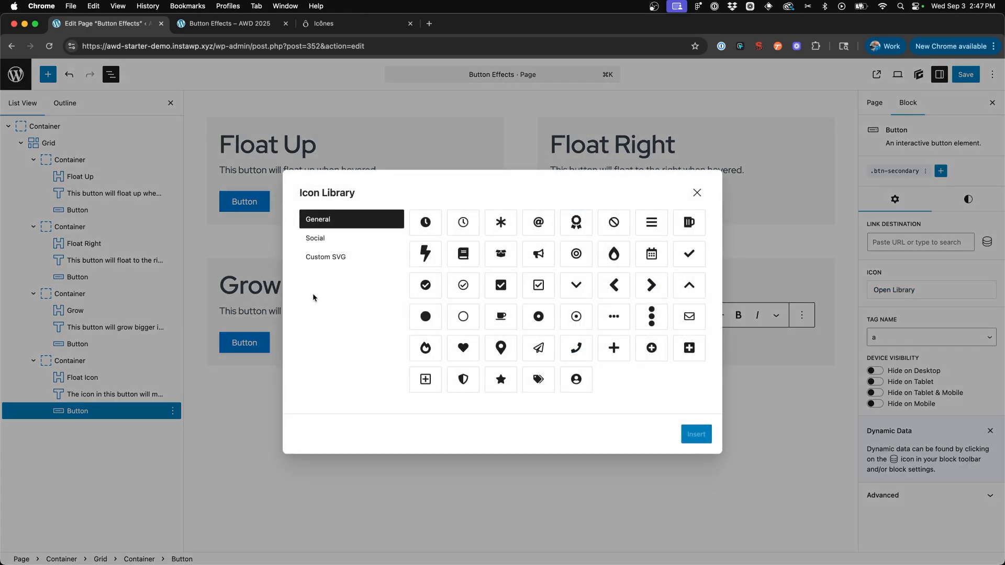
pyautogui.click(339, 256)
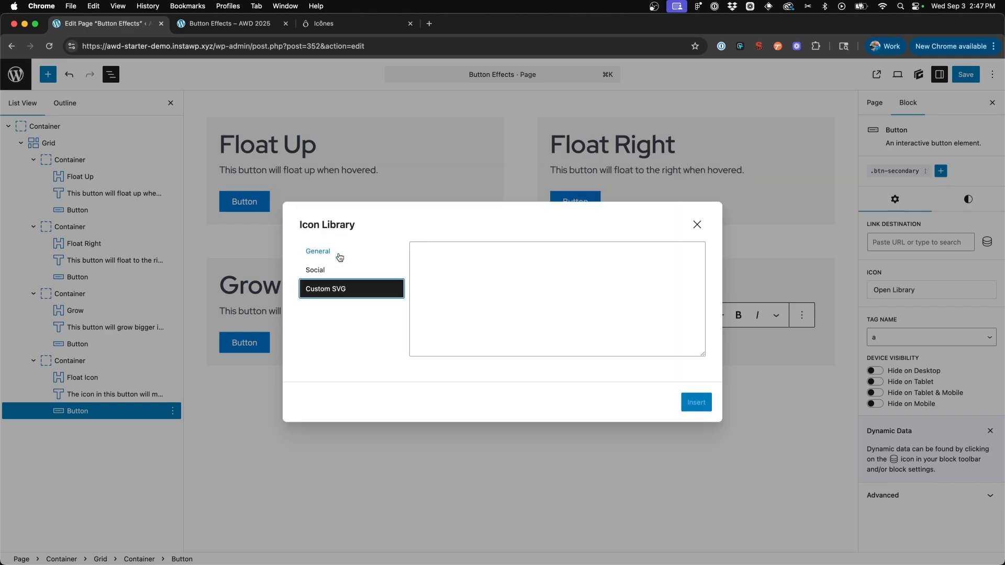
# - Insert the ph:arrow-circle-right-light SVG copied from Icônes as the button's custom icon and set the icon location to After
pyautogui.click(316, 20)
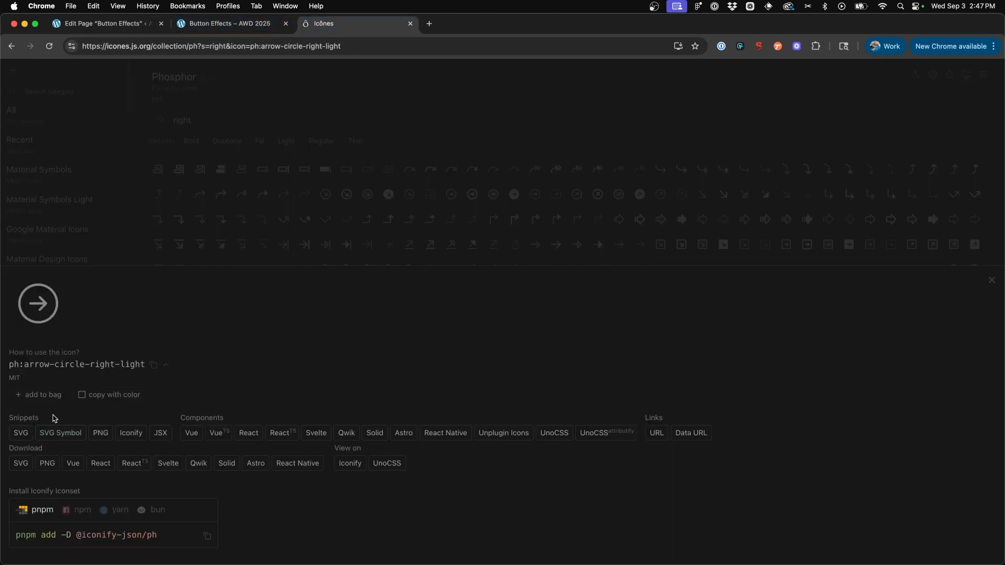
pyautogui.click(21, 435)
pyautogui.click(105, 23)
pyautogui.click(565, 285)
pyautogui.press('super+v')
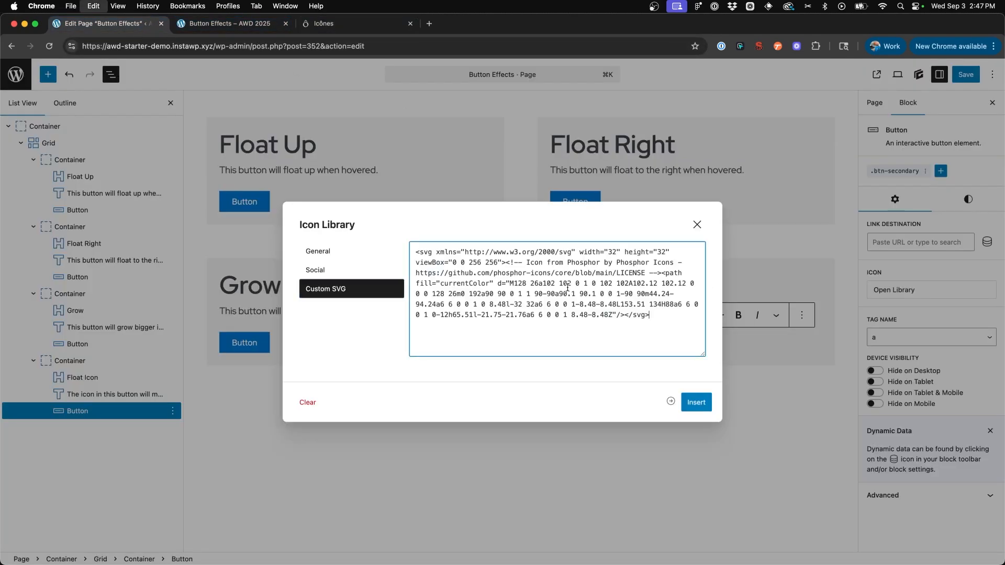
pyautogui.click(692, 406)
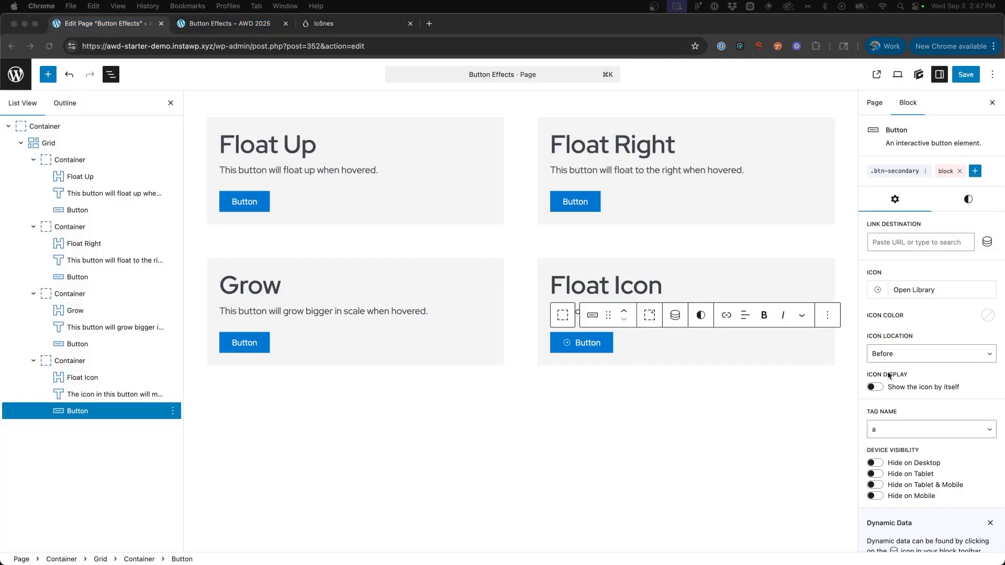
pyautogui.click(901, 355)
pyautogui.click(902, 366)
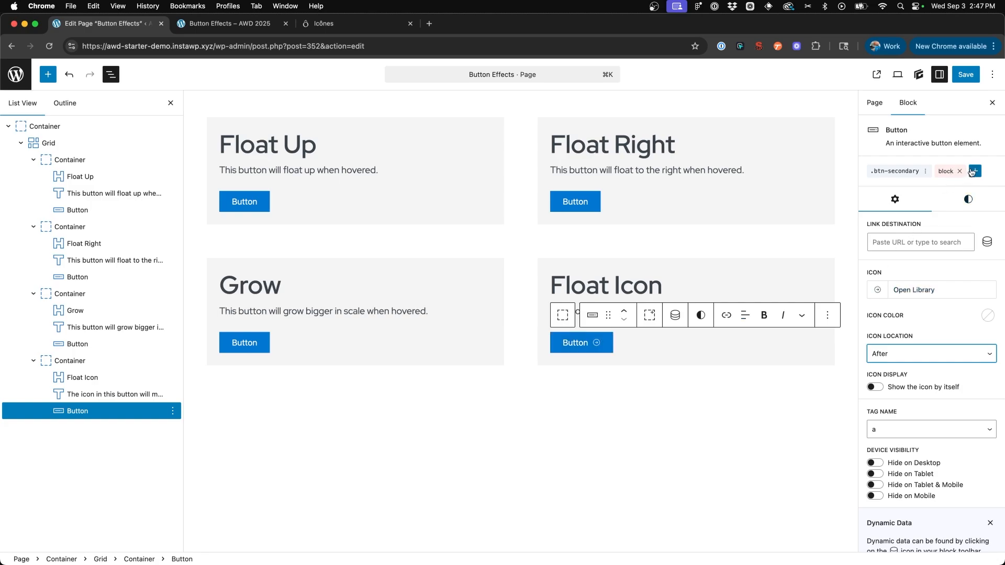
# - Create a new global style named button-float-icon on the Float Icon button
pyautogui.click(974, 170)
pyautogui.click(924, 210)
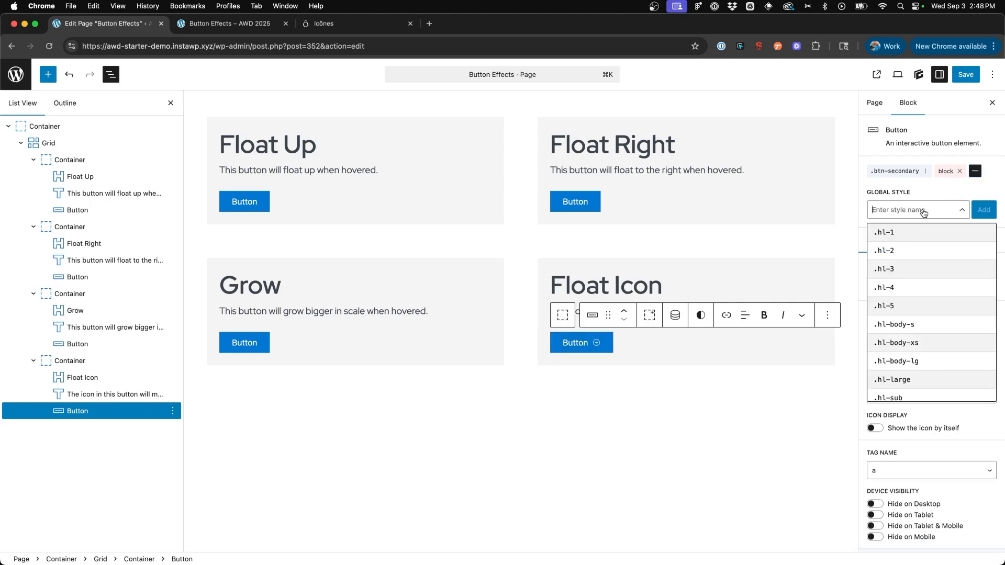
pyautogui.write('button-icon')
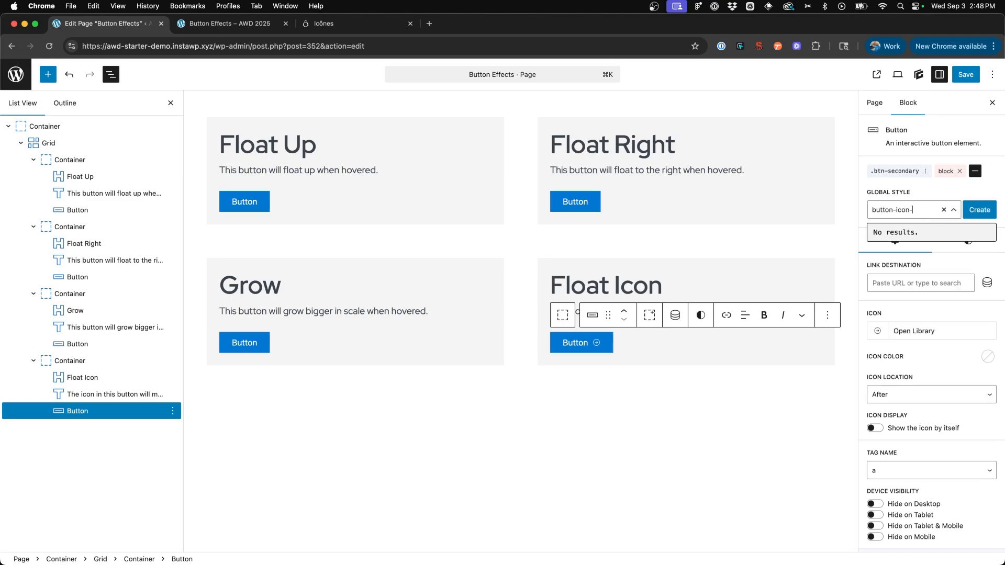
pyautogui.write('-f')
pyautogui.press('BackSpace')
pyautogui.press('BackSpace')
pyautogui.press('BackSpace')
pyautogui.press('BackSpace')
pyautogui.press('BackSpace')
pyautogui.press('BackSpace')
pyautogui.write('float-icon')
pyautogui.click(978, 210)
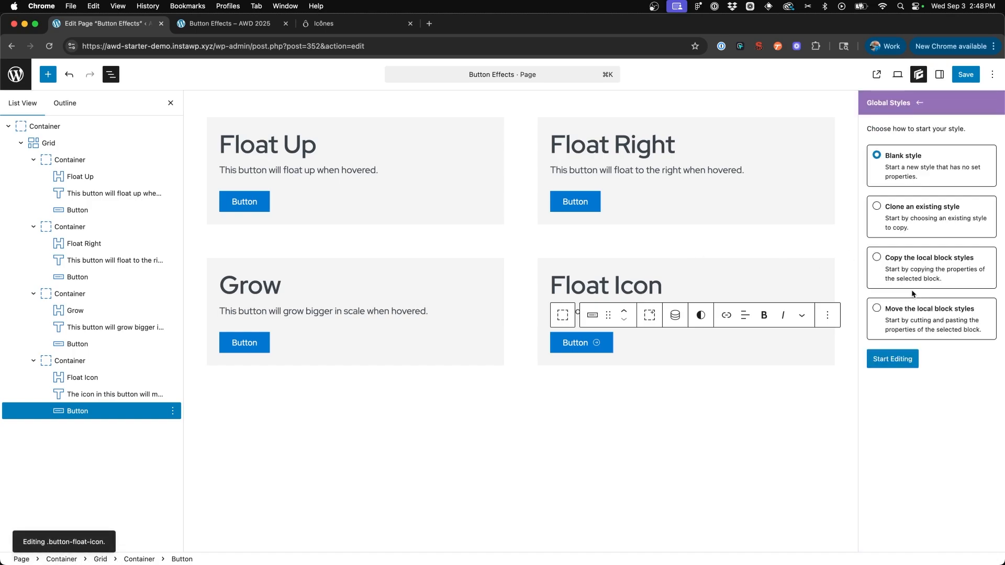
# - Start .button-float-icon as a blank style and create the custom compound selector "&:is(:hover, :focus) svg" for it
pyautogui.click(903, 359)
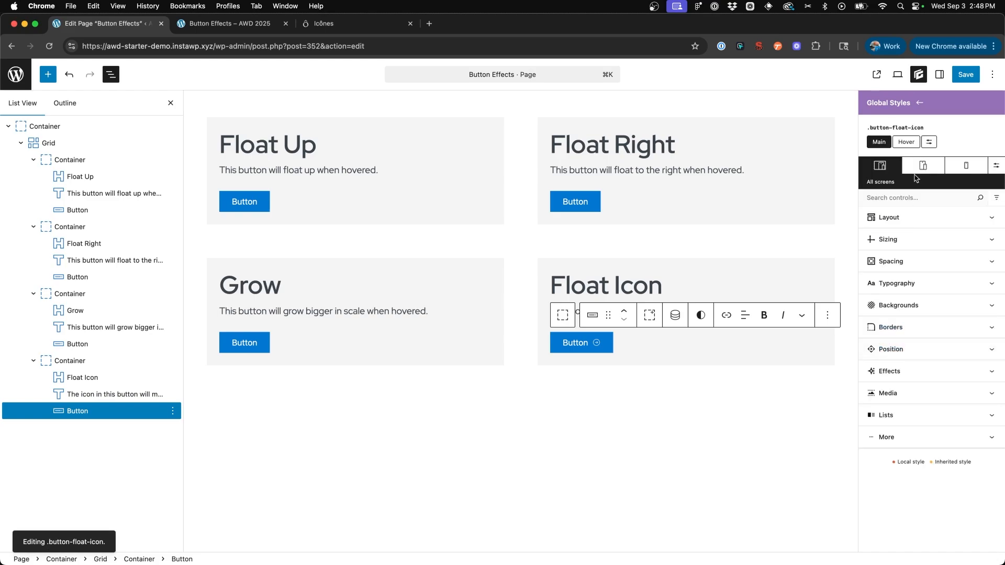
pyautogui.click(890, 371)
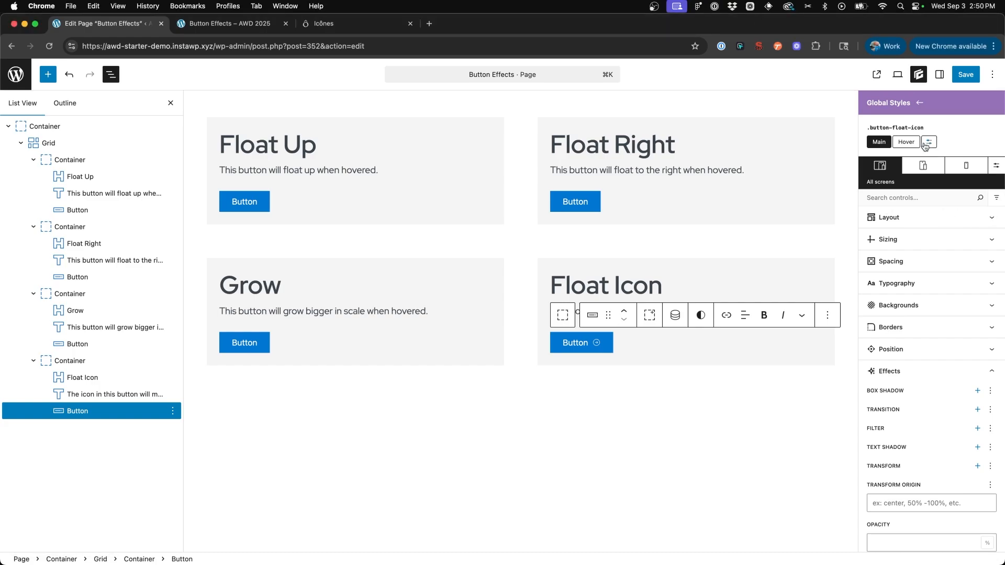
pyautogui.click(926, 143)
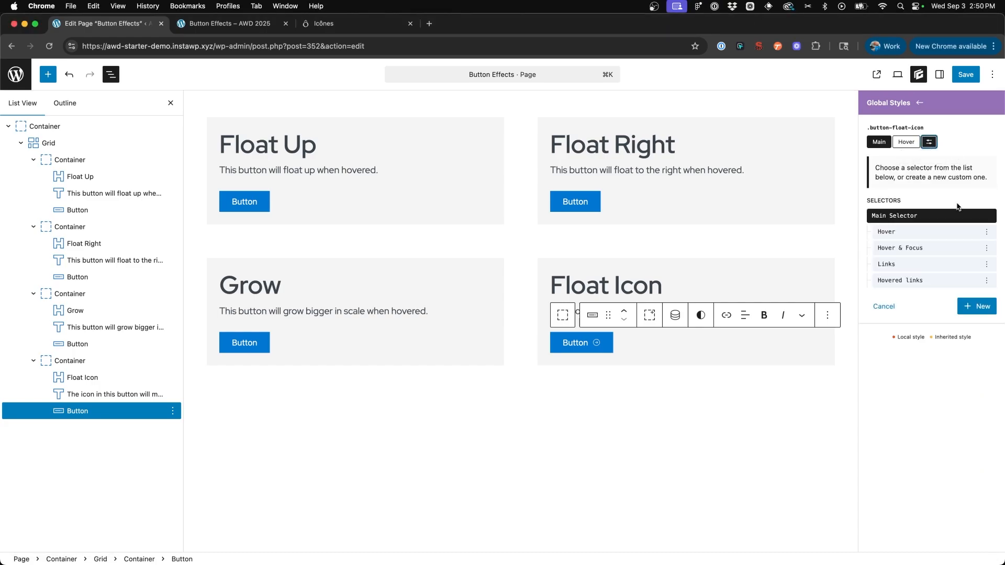
pyautogui.click(977, 307)
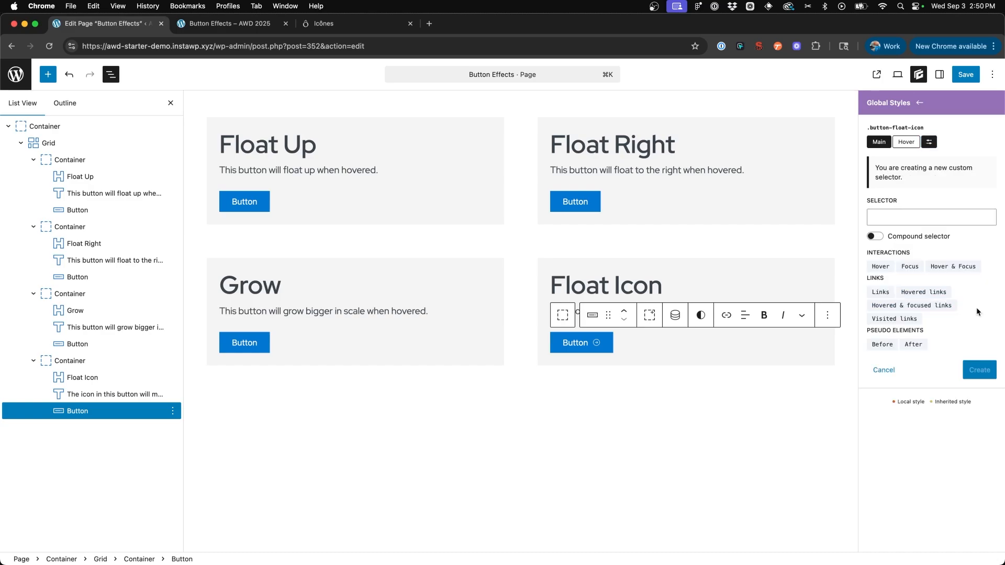
pyautogui.click(953, 268)
pyautogui.click(948, 217)
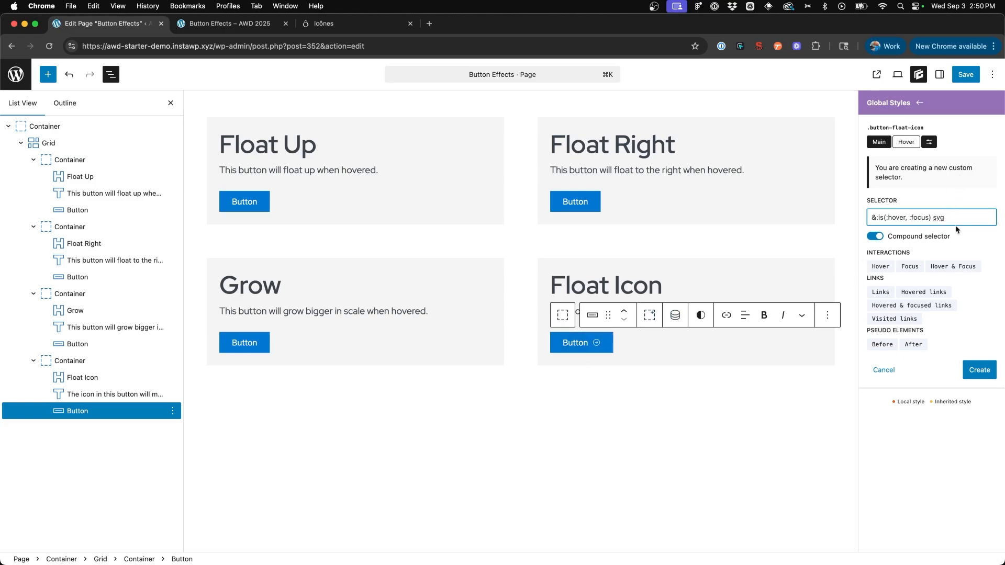
pyautogui.click(987, 373)
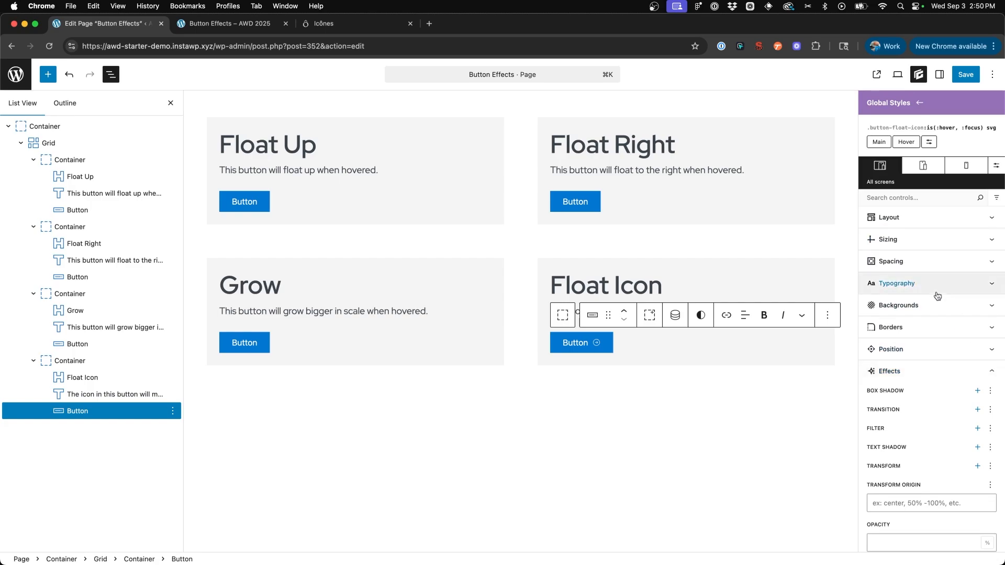
# - Add a Translate transform with Translate X of 5 px to the hover and focus svg selector
pyautogui.scroll(-5, 937, 296)
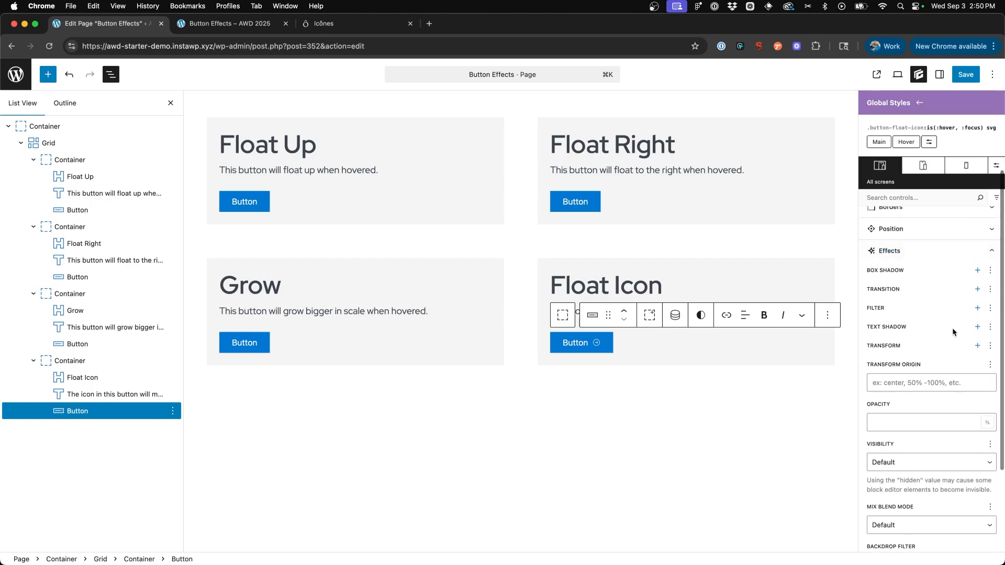
pyautogui.click(977, 346)
pyautogui.scroll(-3, 976, 349)
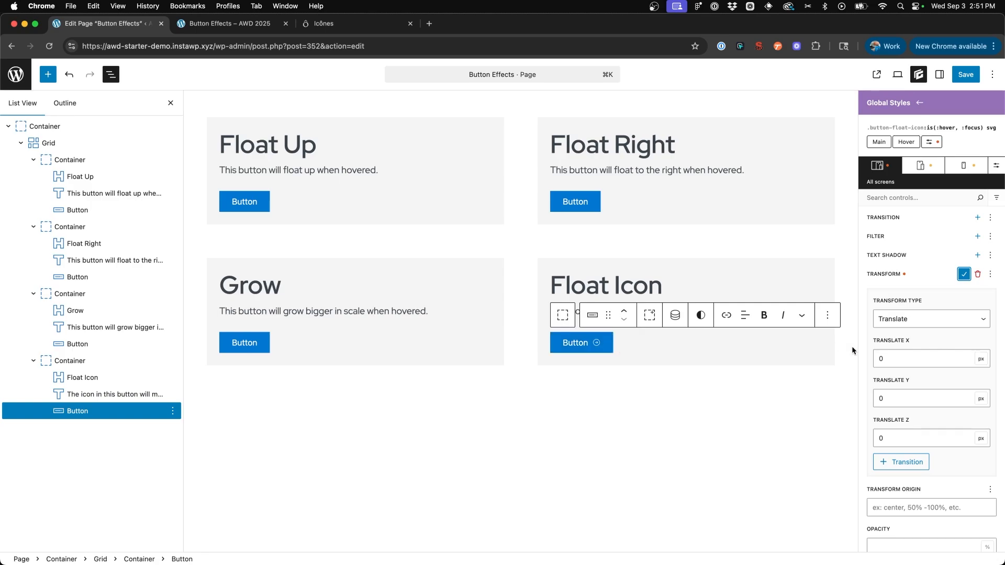
pyautogui.click(912, 357)
pyautogui.write('5')
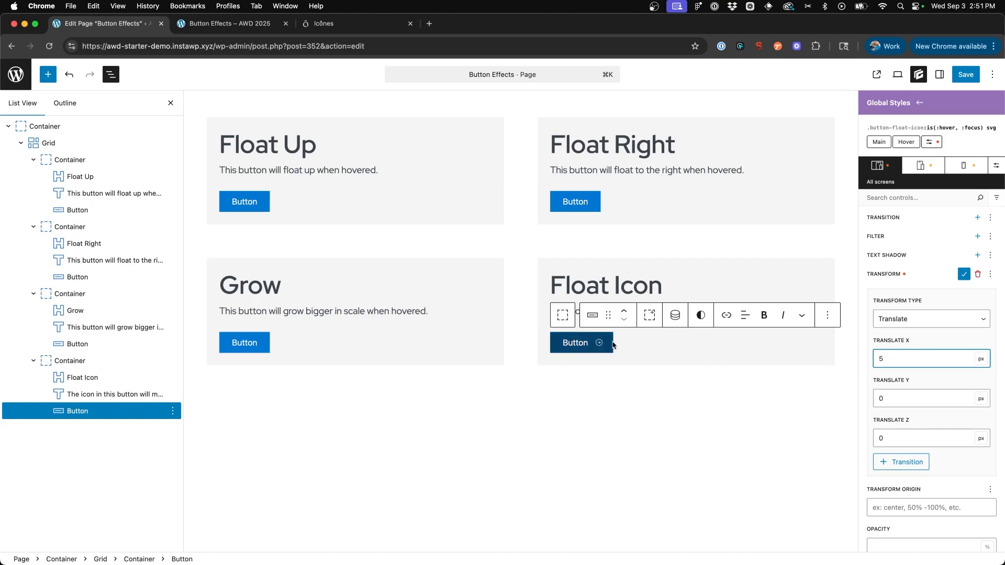
pyautogui.click(964, 273)
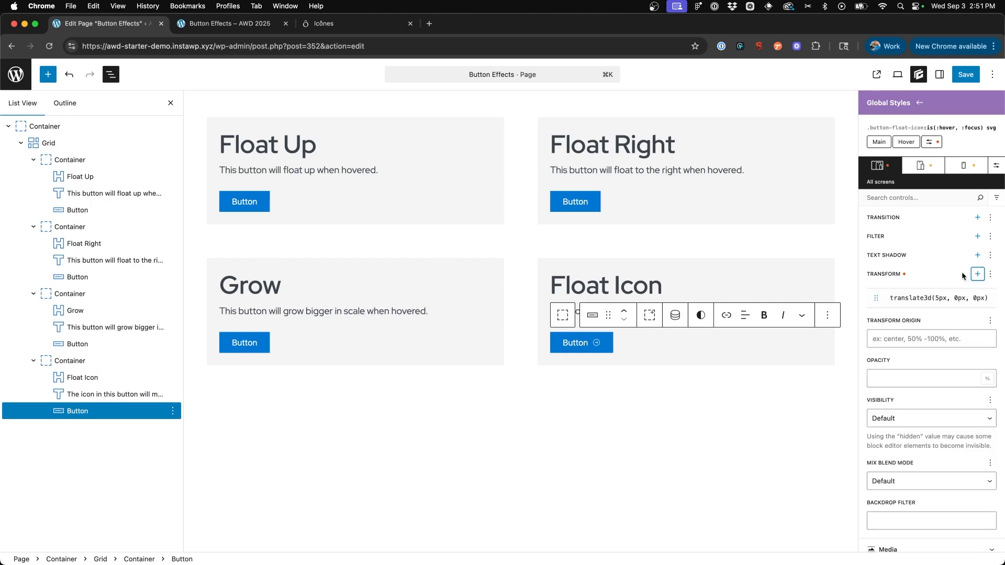
# - Return to the main selector of .button-float-icon and create a new custom selector named svg
pyautogui.scroll(2, 926, 255)
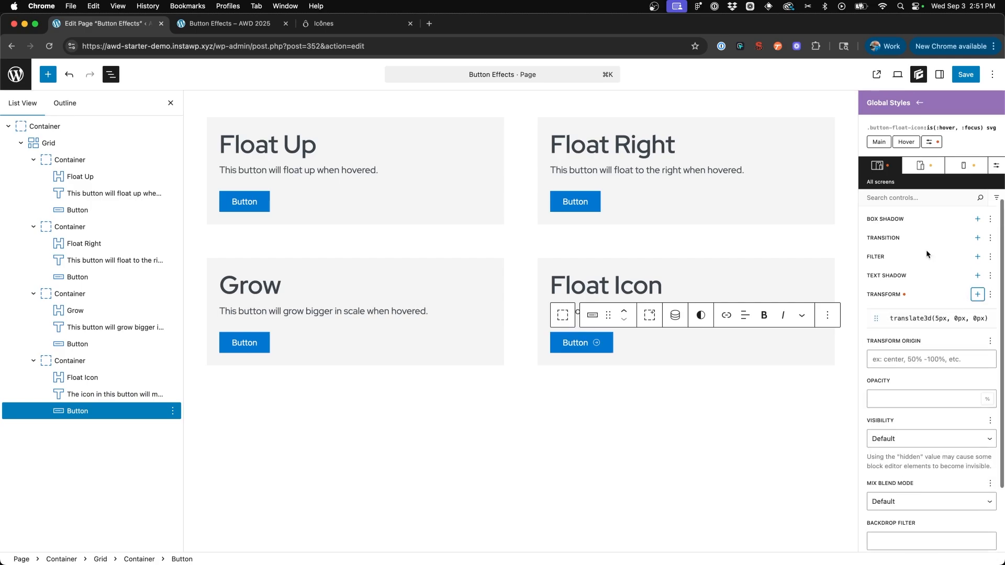
pyautogui.click(879, 142)
pyautogui.click(966, 136)
pyautogui.click(921, 128)
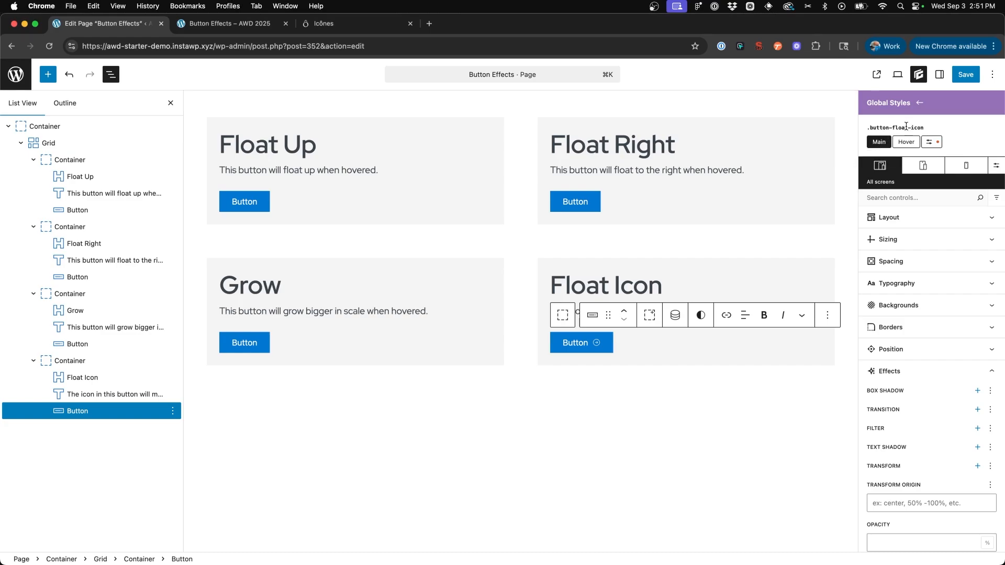
pyautogui.click(932, 142)
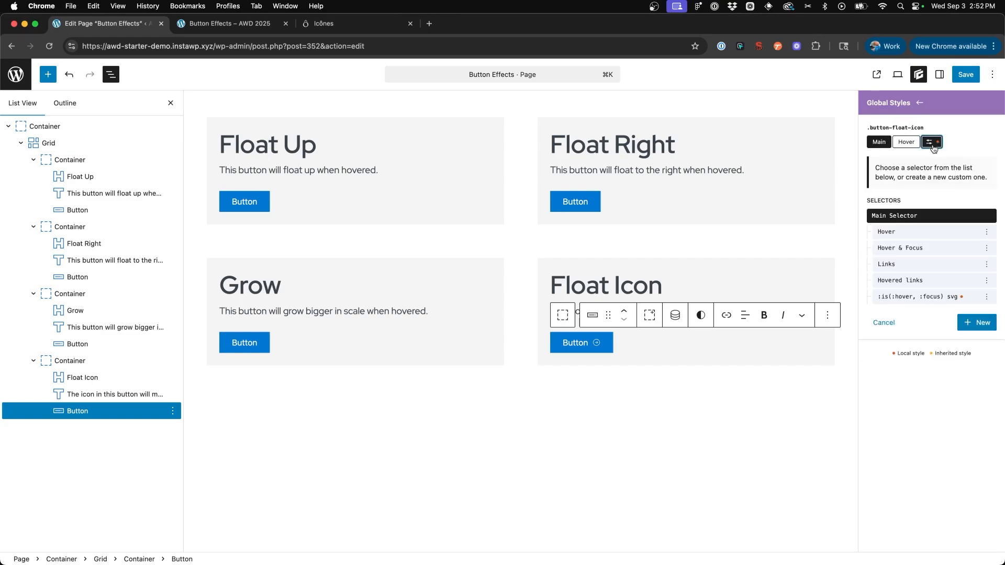
pyautogui.click(969, 324)
pyautogui.click(898, 218)
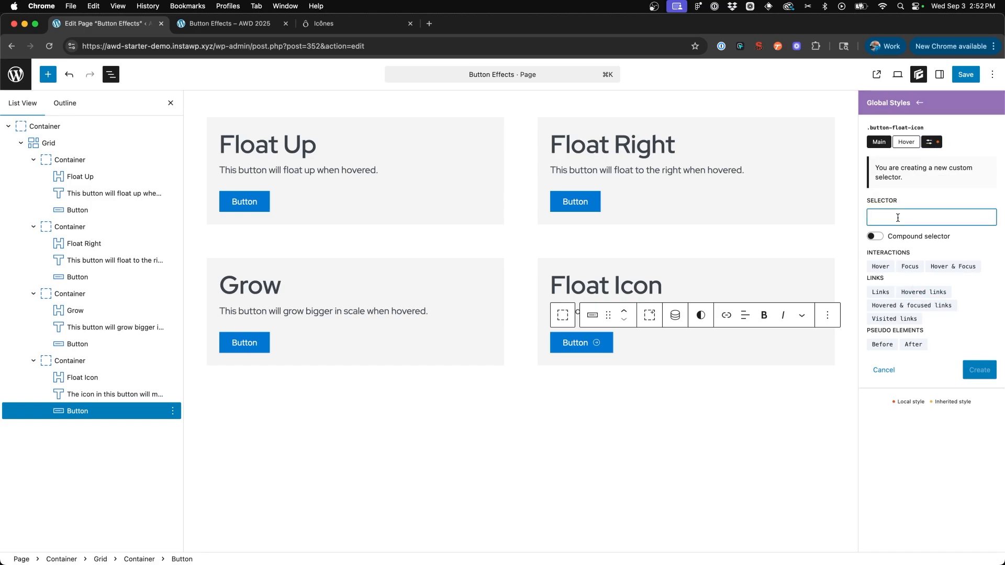
pyautogui.write('svg')
pyautogui.click(979, 370)
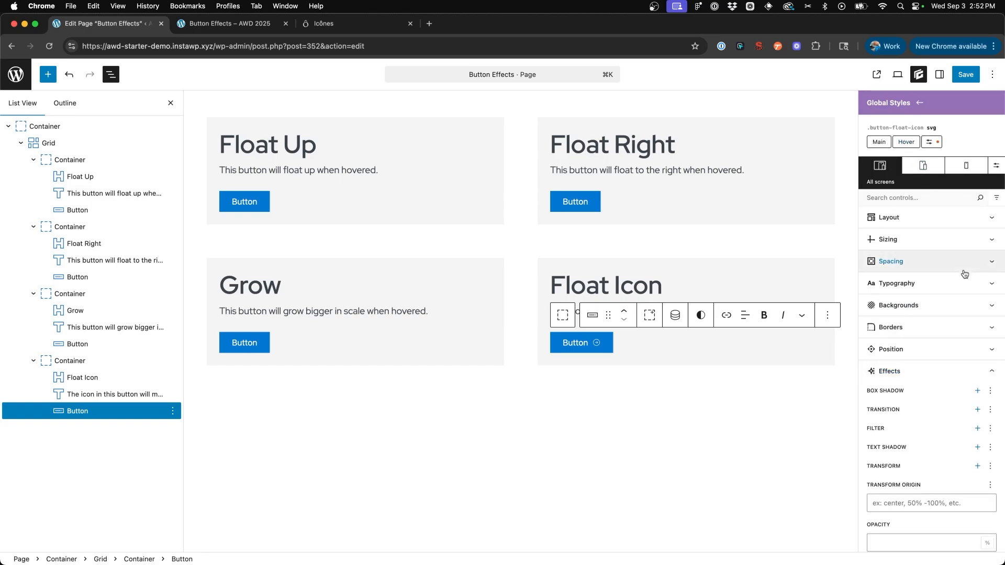
# - Add a transition to the svg selector with a 0.35 s duration and Ease-in-out timing
pyautogui.scroll(-2, 965, 347)
pyautogui.click(978, 378)
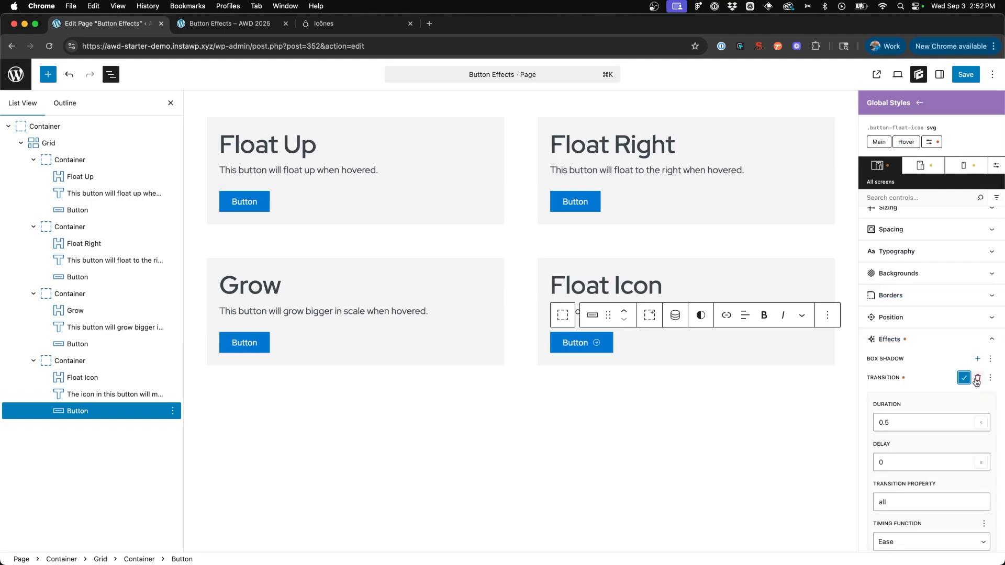
pyautogui.click(884, 424)
pyautogui.write('3')
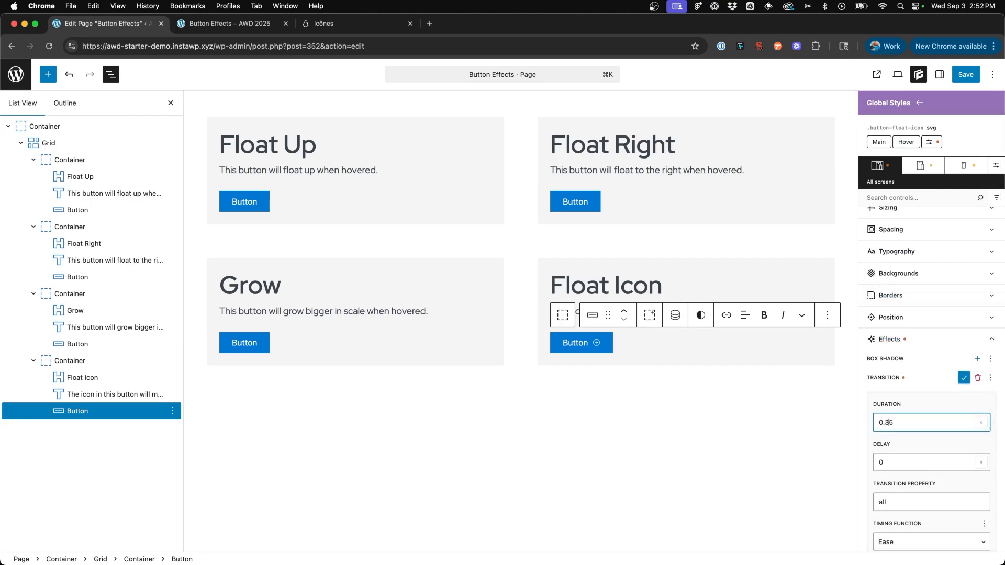
pyautogui.scroll(-4, 947, 440)
pyautogui.click(915, 458)
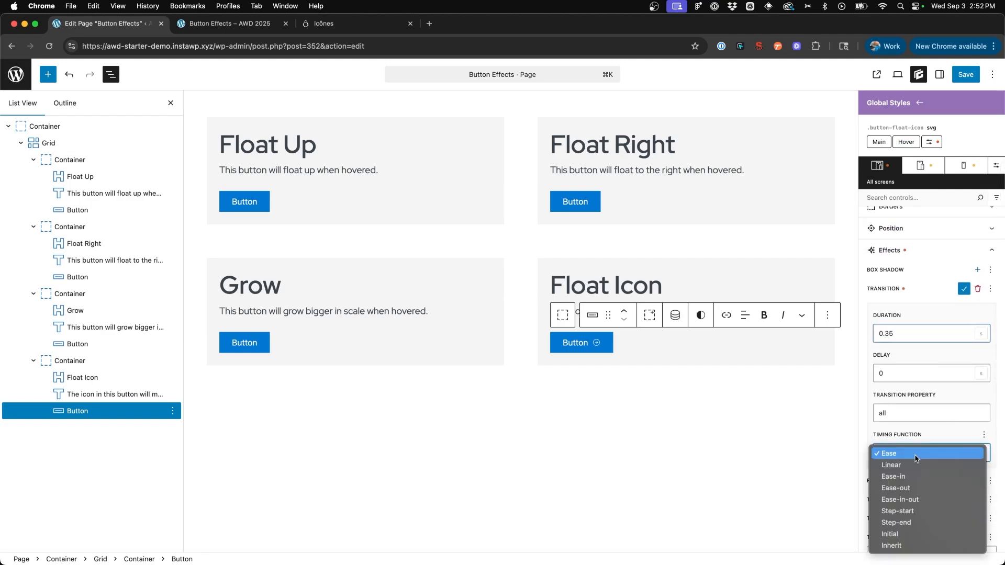
pyautogui.click(911, 499)
pyautogui.click(962, 289)
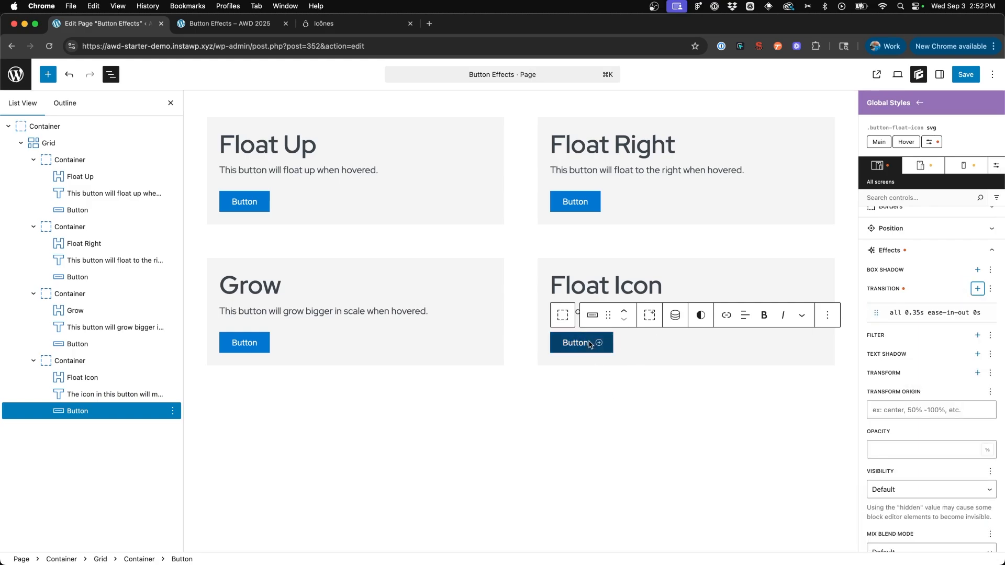
# - Save the page together with the .button-float-icon style and reload the live Button Effects page
pyautogui.click(967, 76)
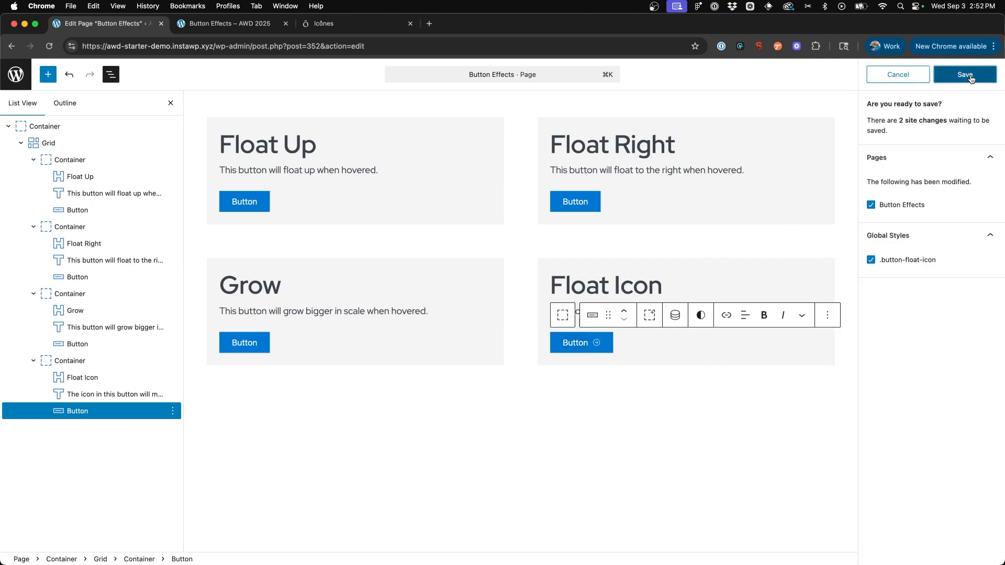
pyautogui.click(971, 79)
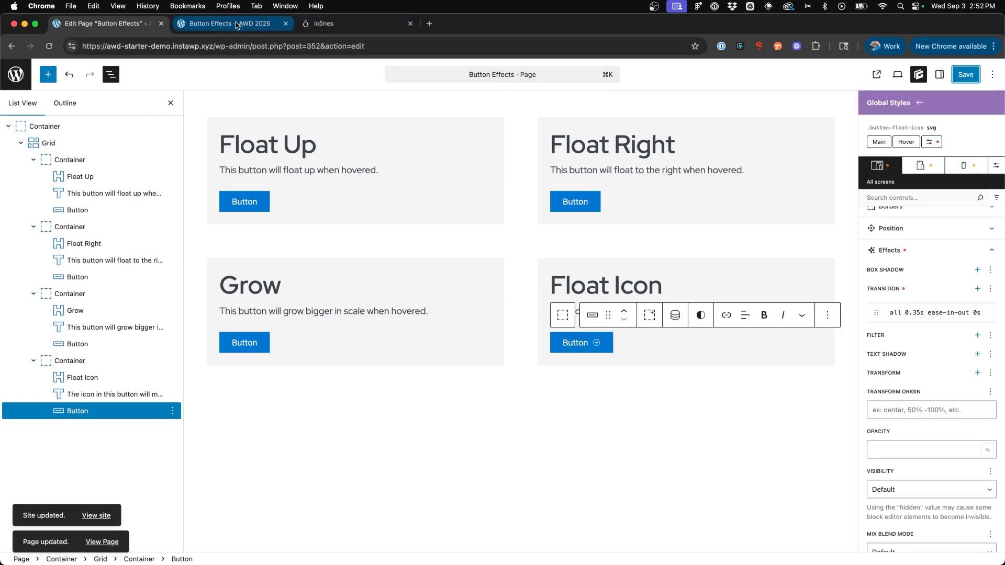
pyautogui.click(230, 23)
pyautogui.click(48, 47)
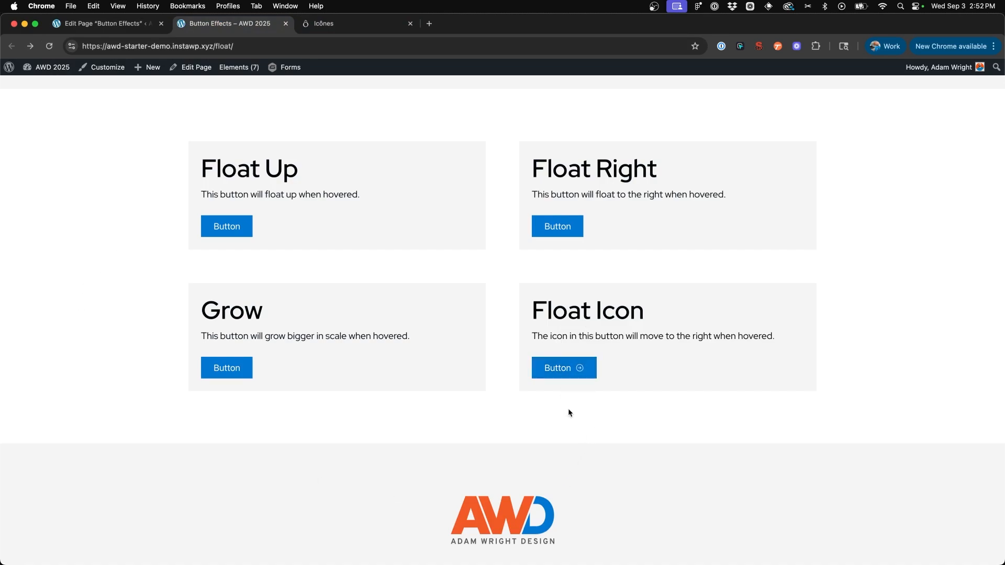
# - Back in the page editor, replace the Grow button's .button-grow style with .button-float-up
pyautogui.hotkey('ctrl', 'shift', 'Tab')
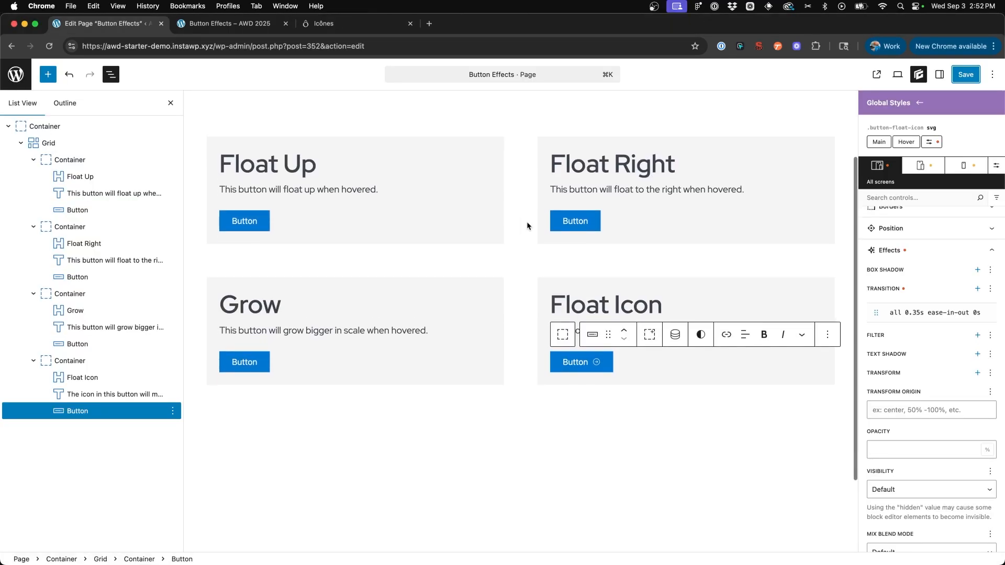
pyautogui.click(233, 350)
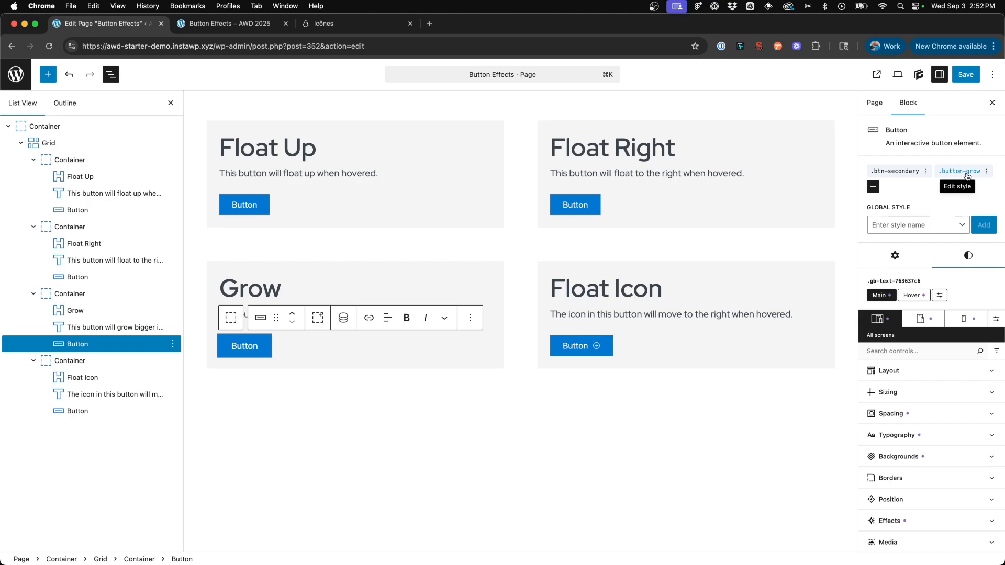
pyautogui.scroll(1, 240, 255)
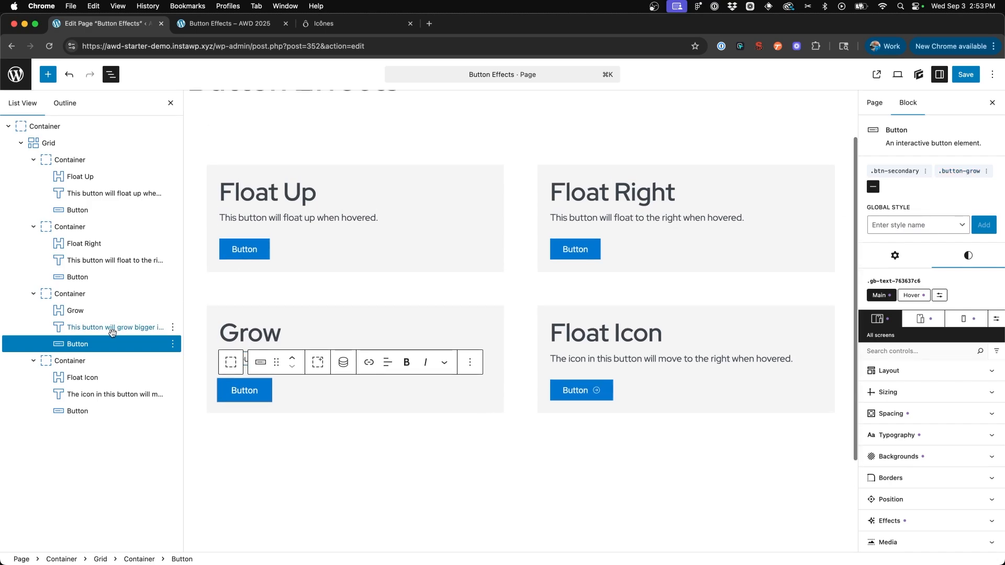
pyautogui.scroll(-1, 247, 405)
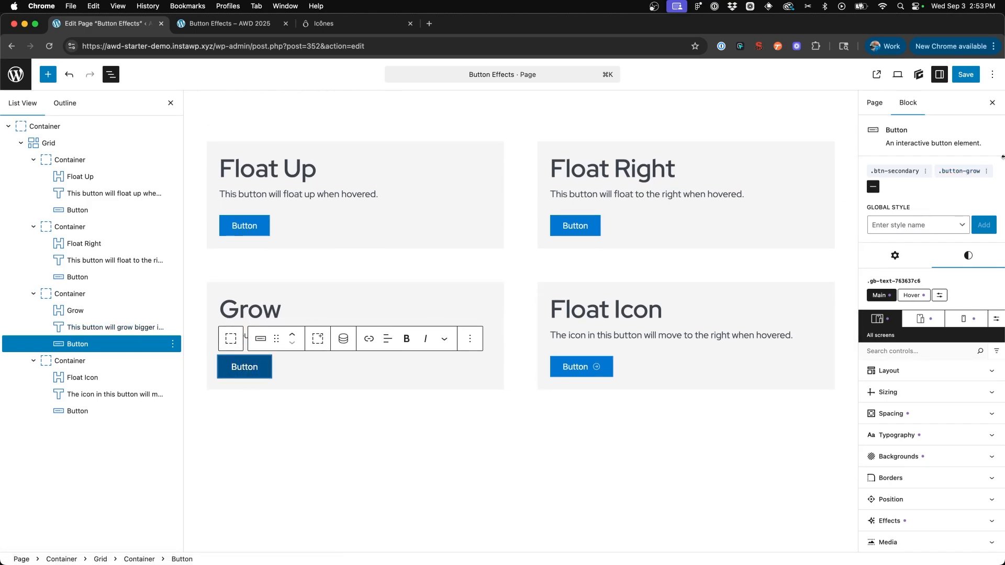
pyautogui.click(986, 171)
pyautogui.click(930, 218)
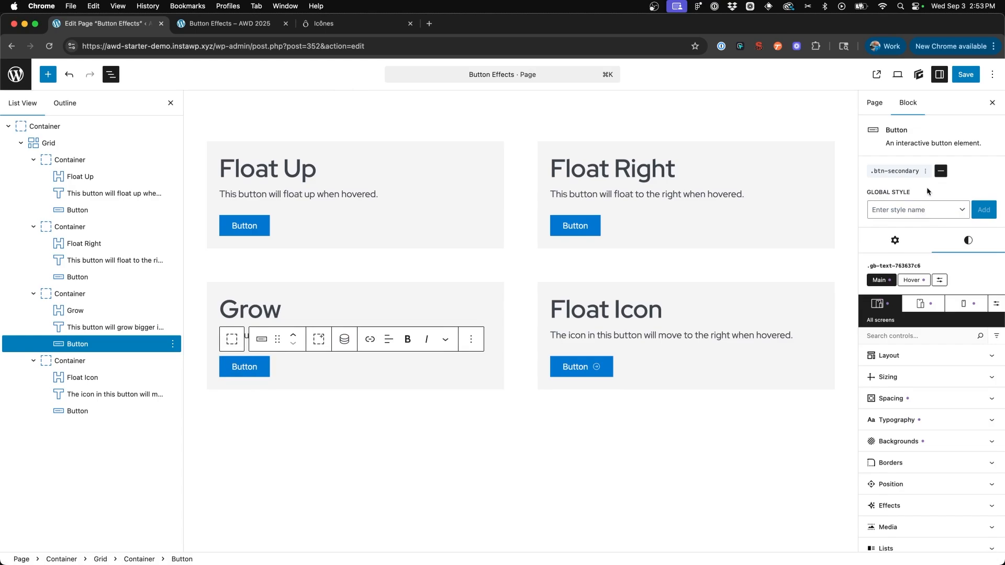
pyautogui.click(933, 211)
pyautogui.scroll(-10, 921, 303)
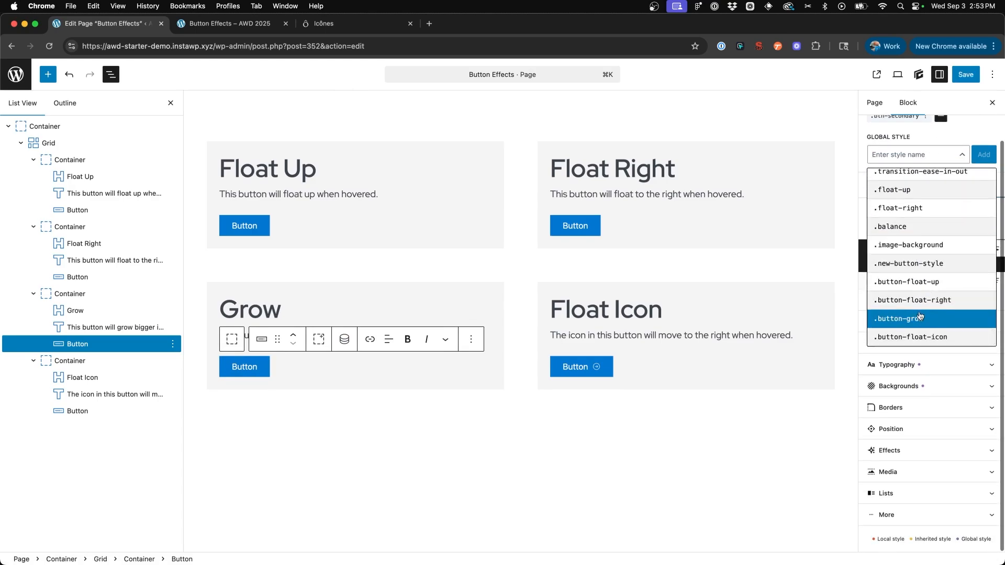
pyautogui.click(920, 282)
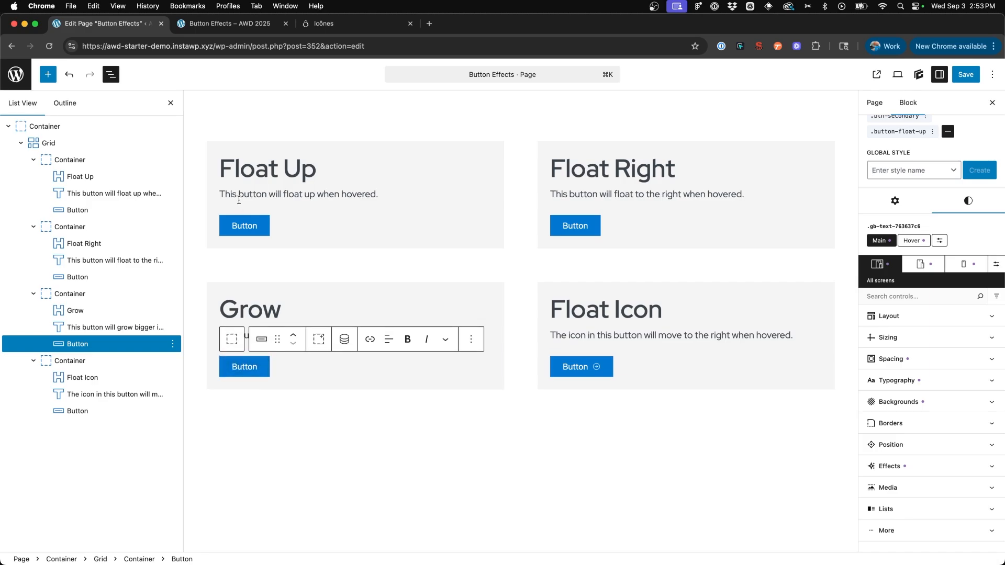
# - Replace the Float Up button's .button-float-up style with the .button-grow global style
pyautogui.click(244, 225)
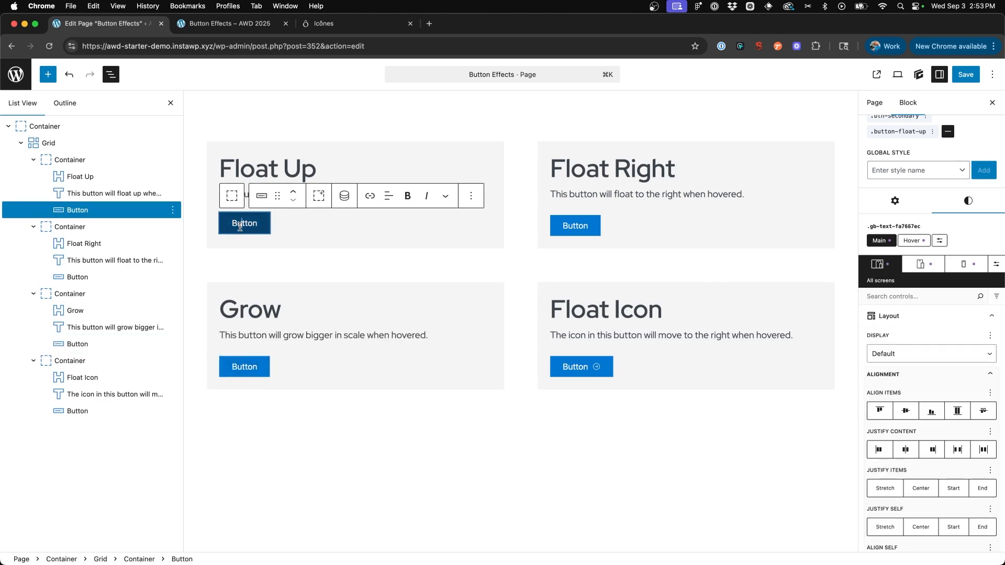
pyautogui.click(942, 133)
pyautogui.click(881, 181)
pyautogui.click(936, 121)
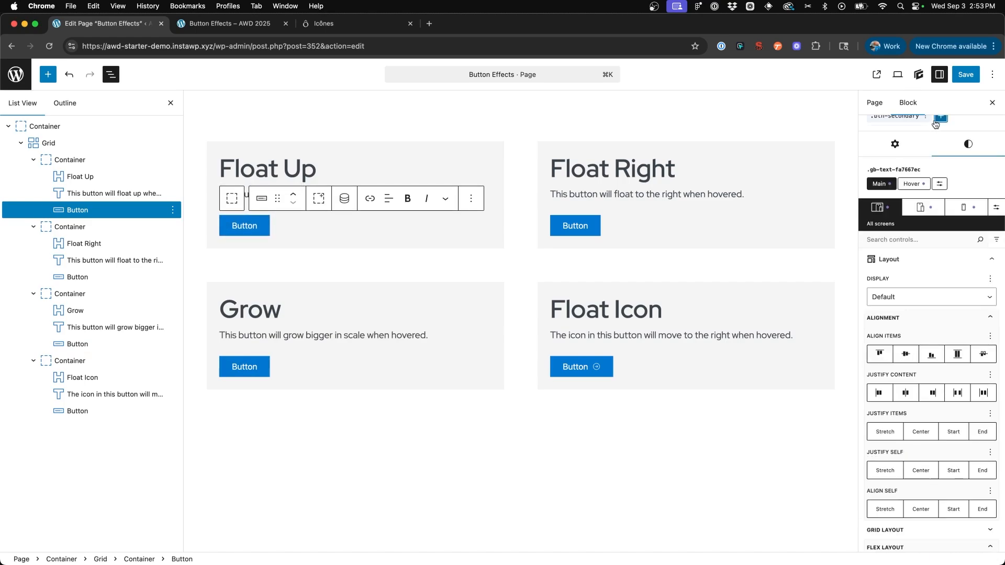
pyautogui.scroll(1, 948, 145)
pyautogui.click(940, 150)
pyautogui.scroll(-2, 927, 222)
pyautogui.scroll(2, 927, 222)
pyautogui.click(924, 190)
pyautogui.scroll(-3, 929, 314)
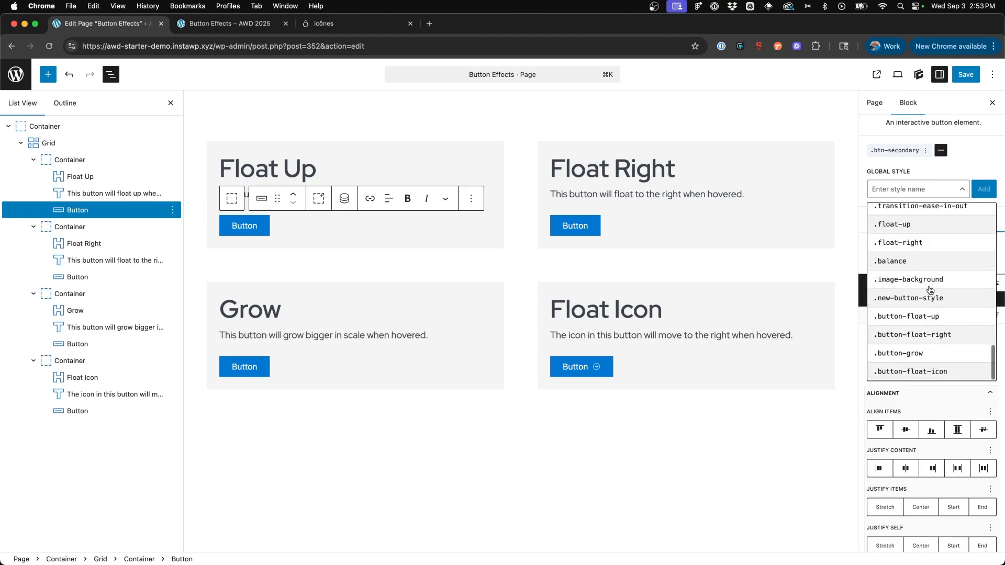
pyautogui.click(925, 353)
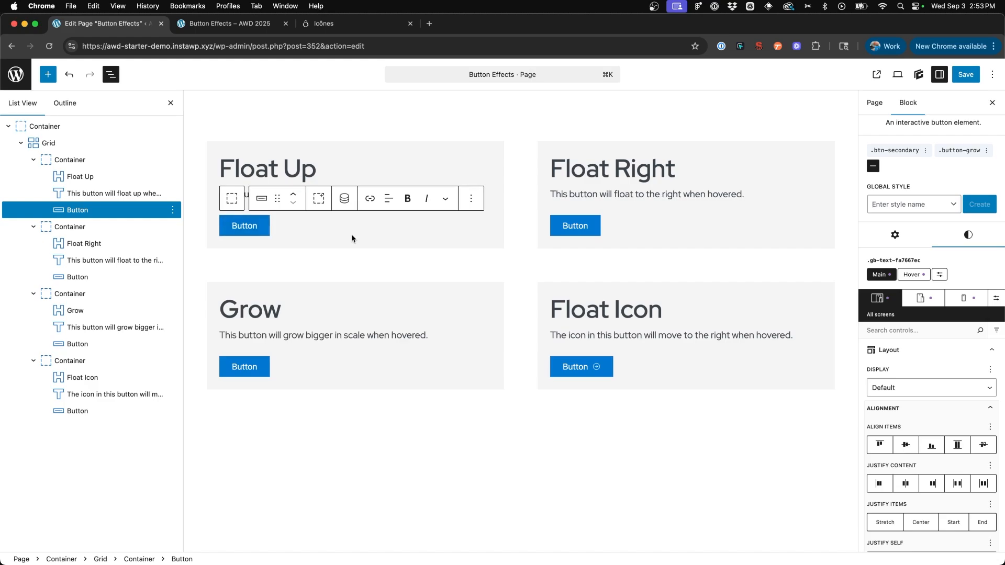
# - Open the .button-grow style from the Float Up button and bring up the Transform effect of its hover state
pyautogui.scroll(1, 351, 233)
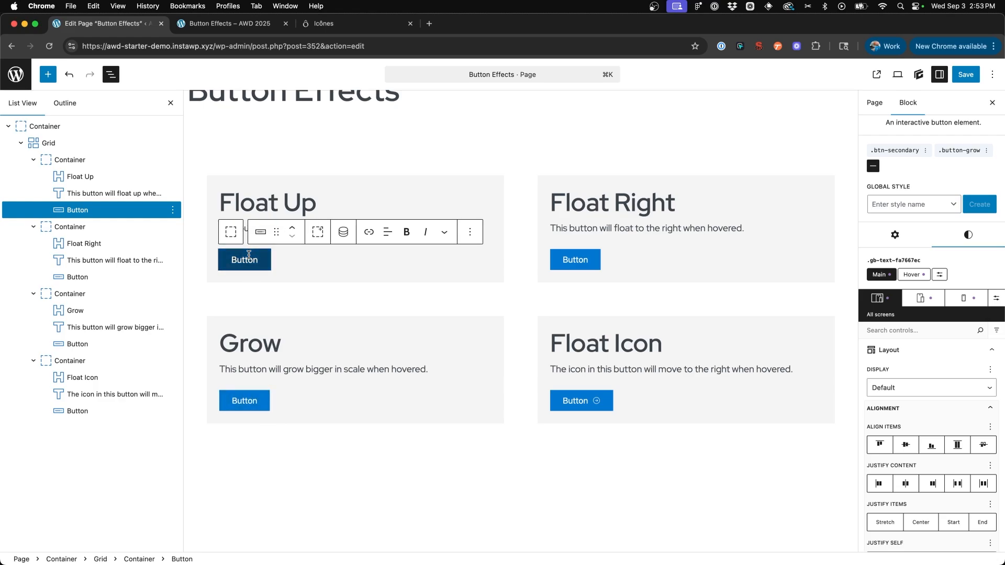
pyautogui.click(962, 151)
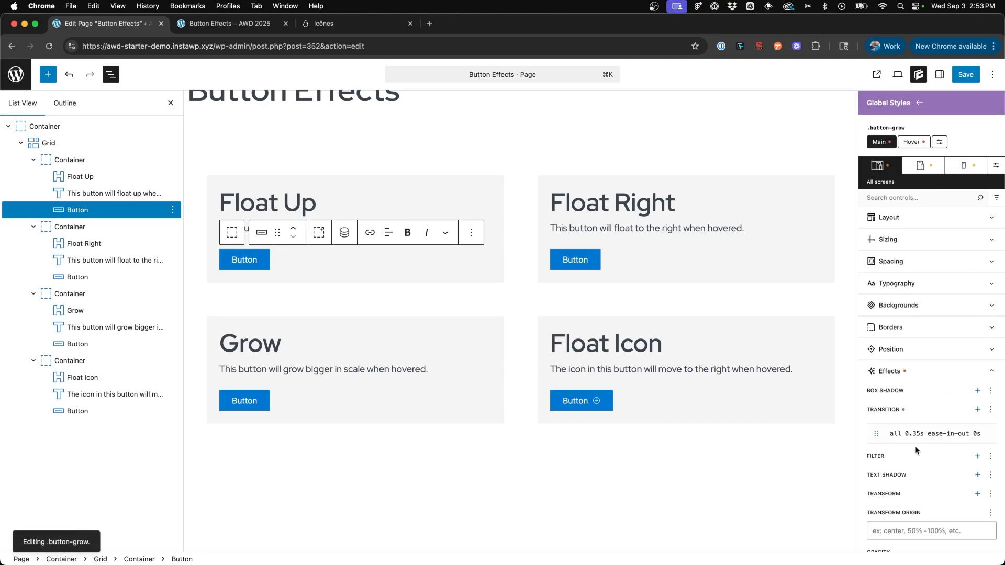
pyautogui.click(911, 142)
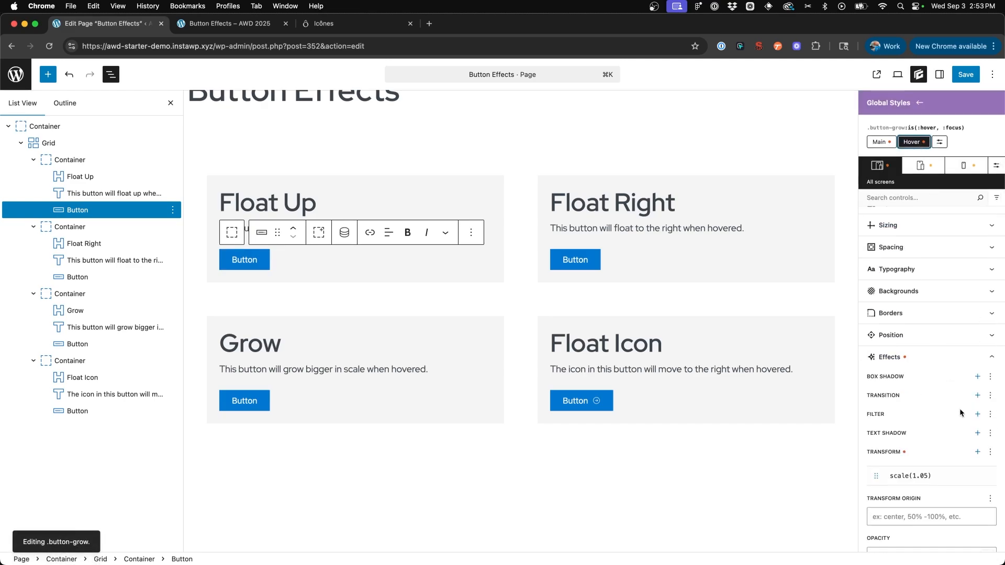
pyautogui.scroll(-3, 935, 411)
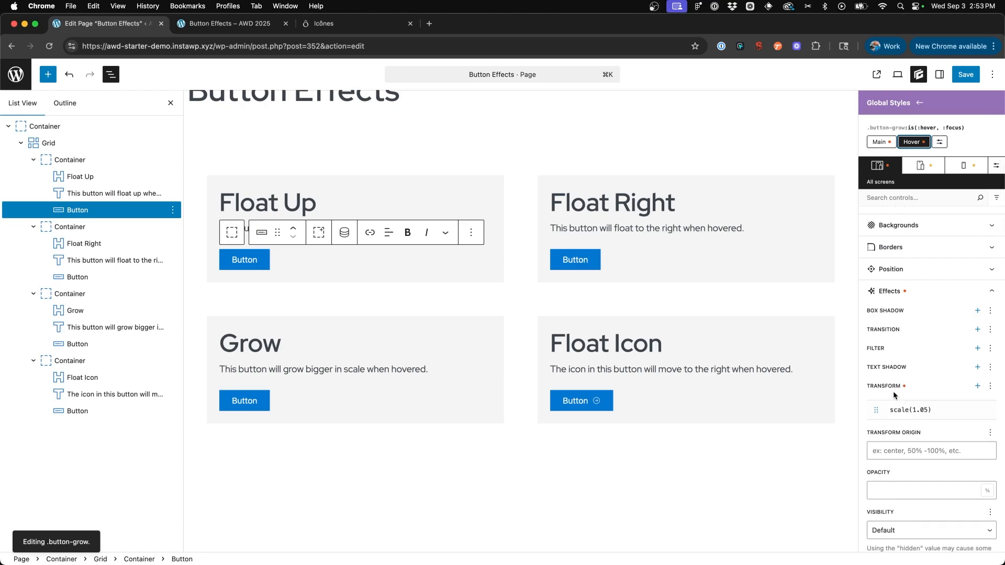